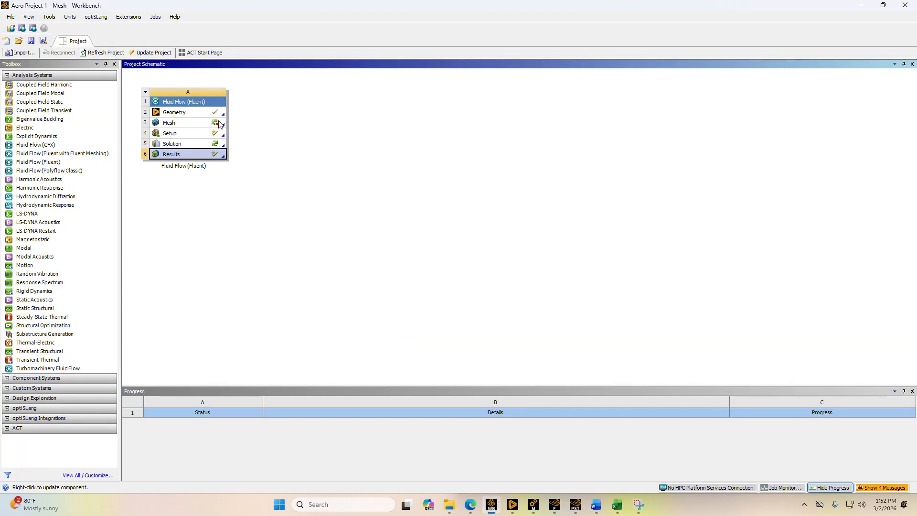
# Switch to the wind tunnel sketch in Discovery and turn it into a surface with the Pull tool
pyautogui.click(512, 508)
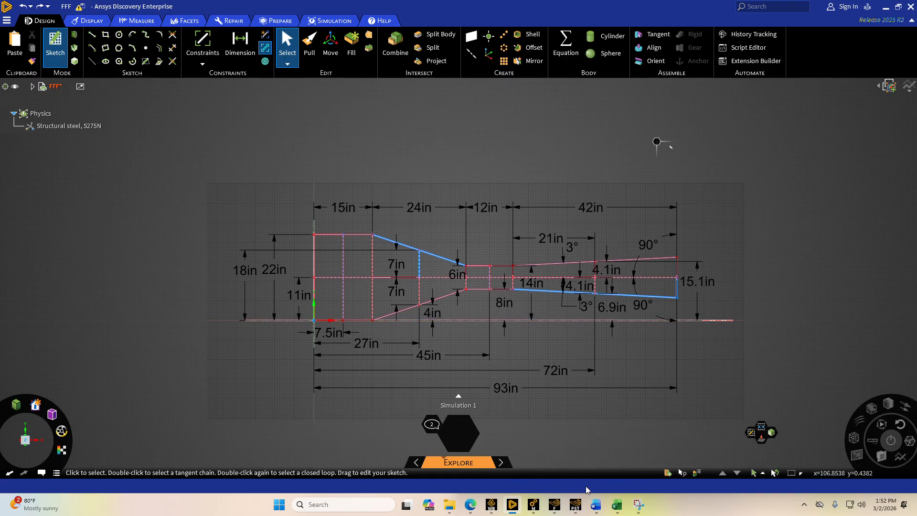
pyautogui.click(315, 49)
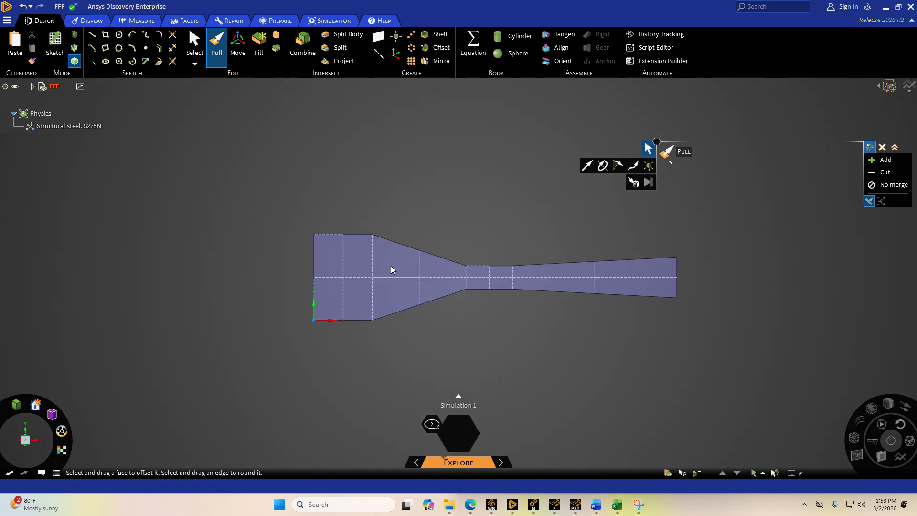
# Return to Workbench and view the actions available for the Geometry cell of the Fluid Flow (Fluent) system
pyautogui.click(492, 505)
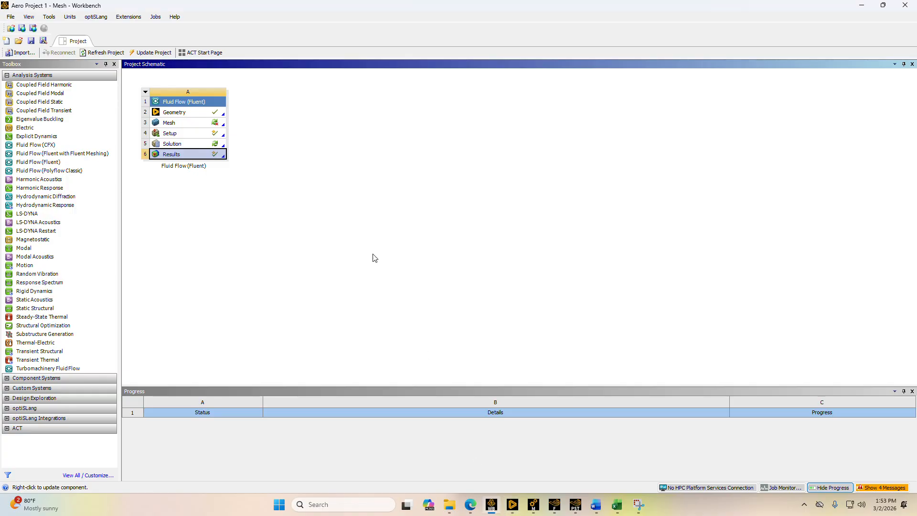
pyautogui.rightClick(202, 112)
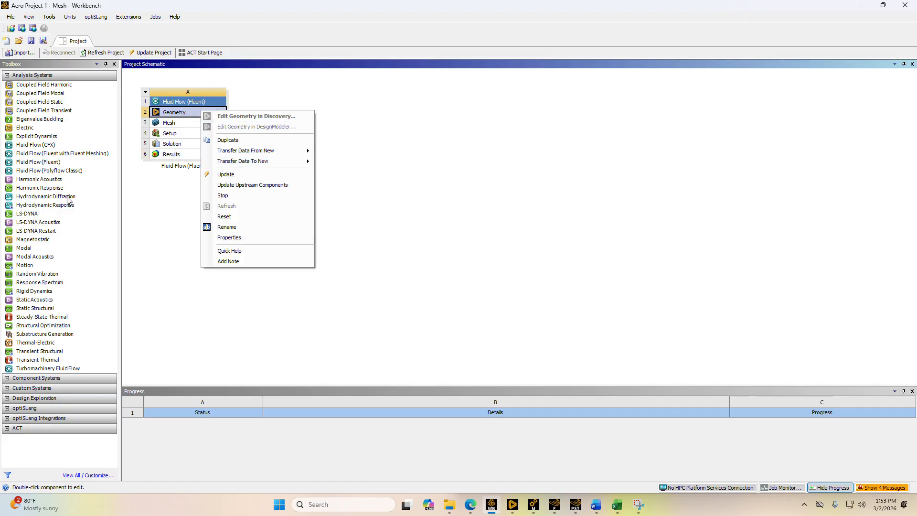
pyautogui.click(161, 192)
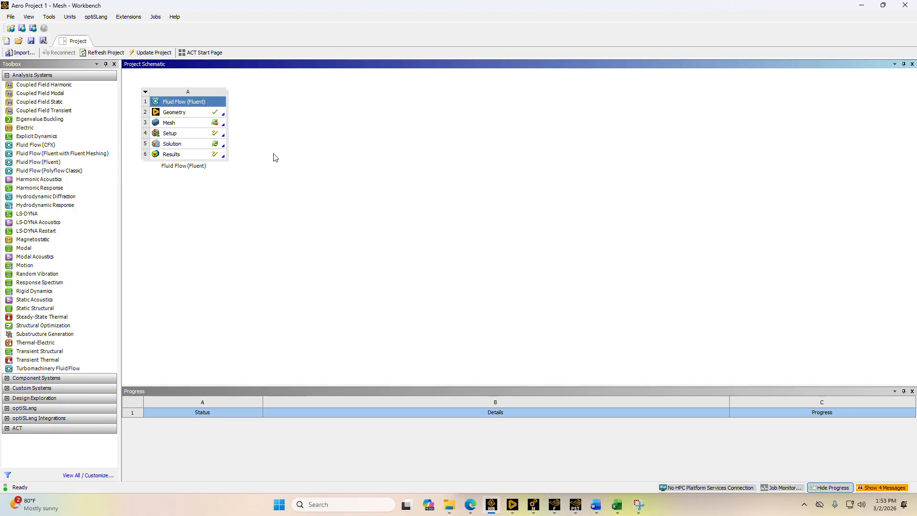
# Switch to Ansys Meshing and check the element size in the mesh's default settings
pyautogui.click(535, 504)
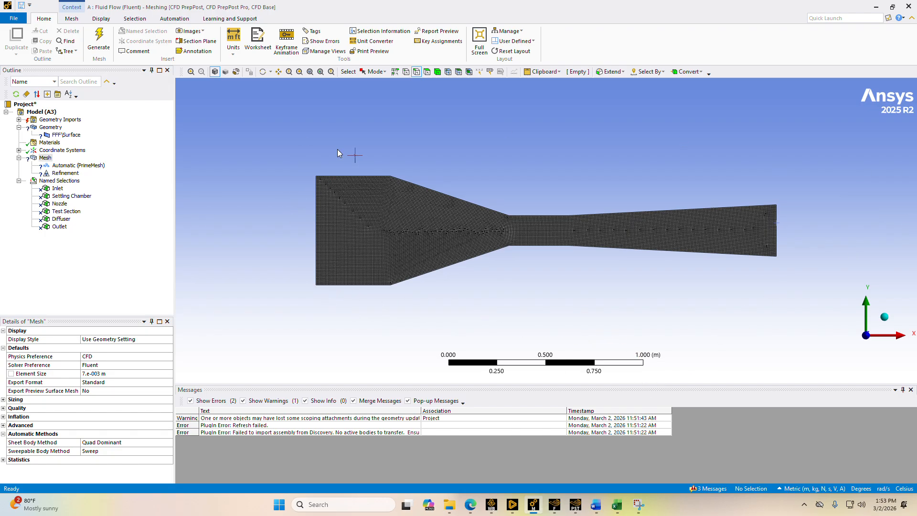
pyautogui.click(45, 157)
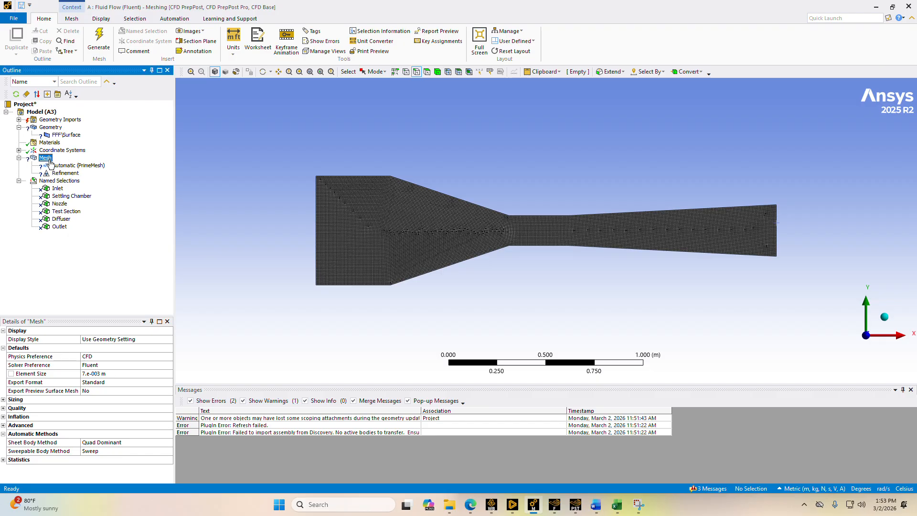
pyautogui.click(102, 374)
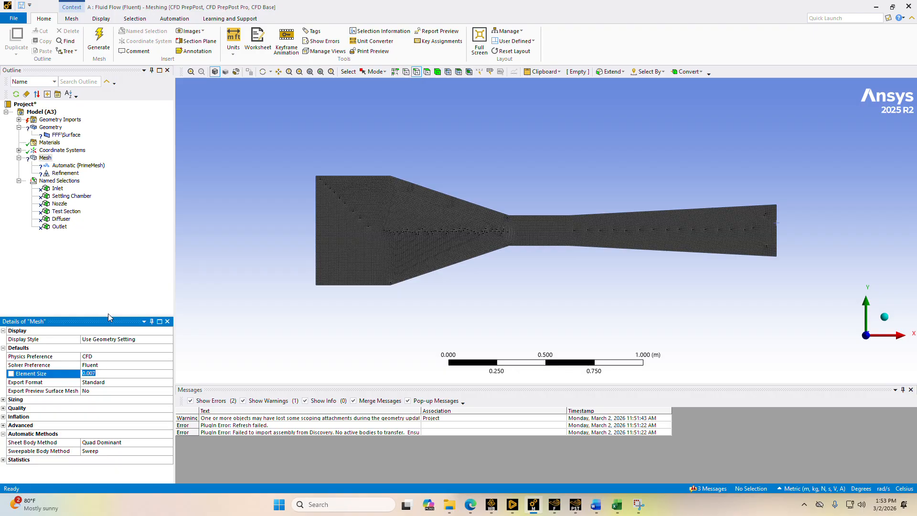
pyautogui.click(113, 297)
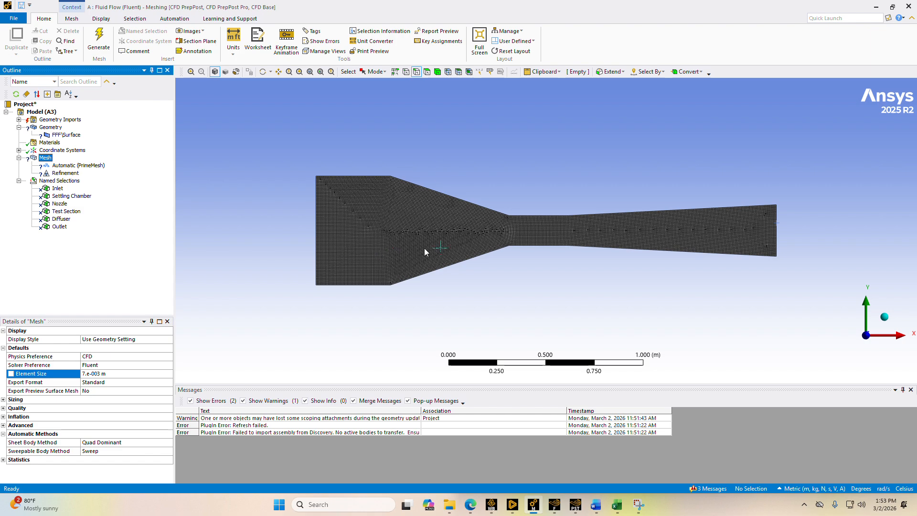
# Choose Automatic (PrimeMesh) as the mesh method and Quadrilaterals as its shell mesh type
pyautogui.click(79, 166)
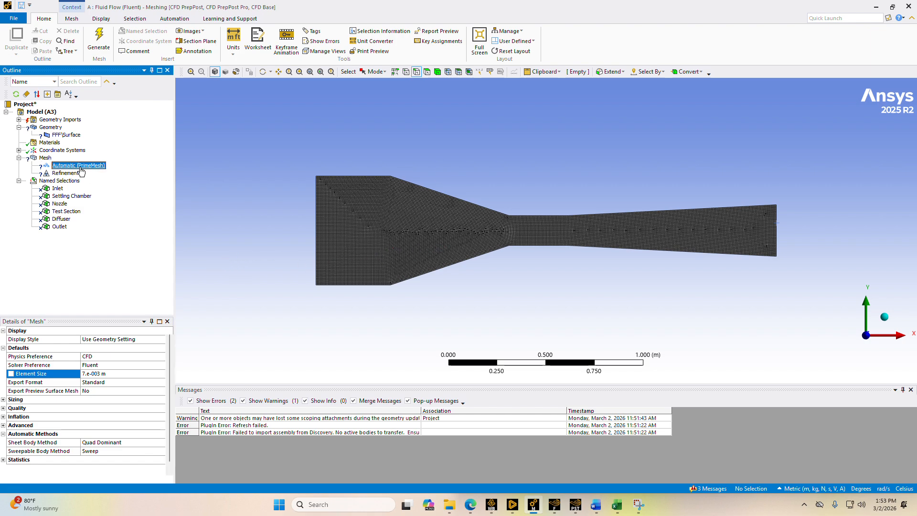
pyautogui.rightClick(45, 158)
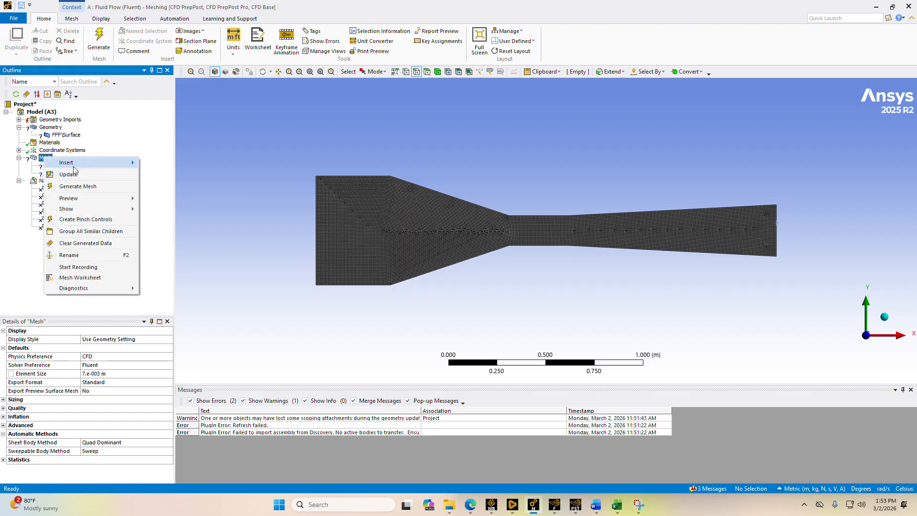
pyautogui.moveTo(82, 166)
pyautogui.click(124, 137)
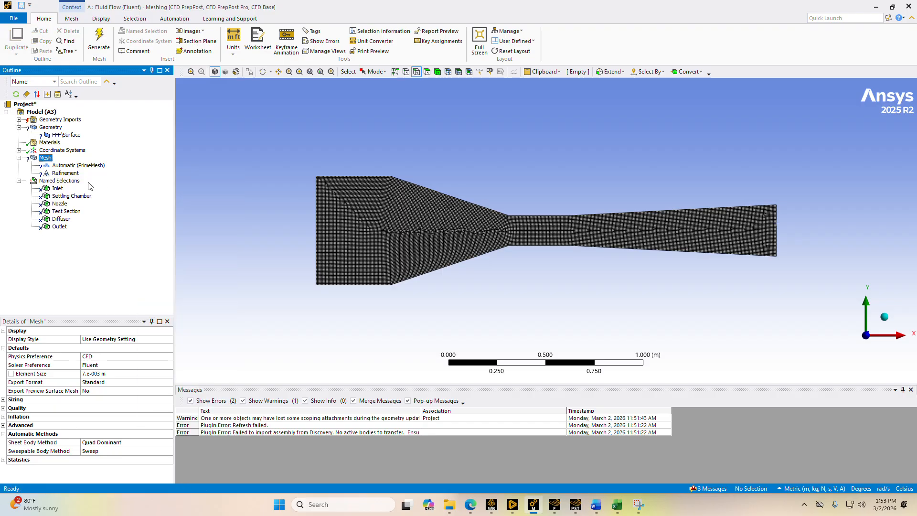
pyautogui.click(87, 167)
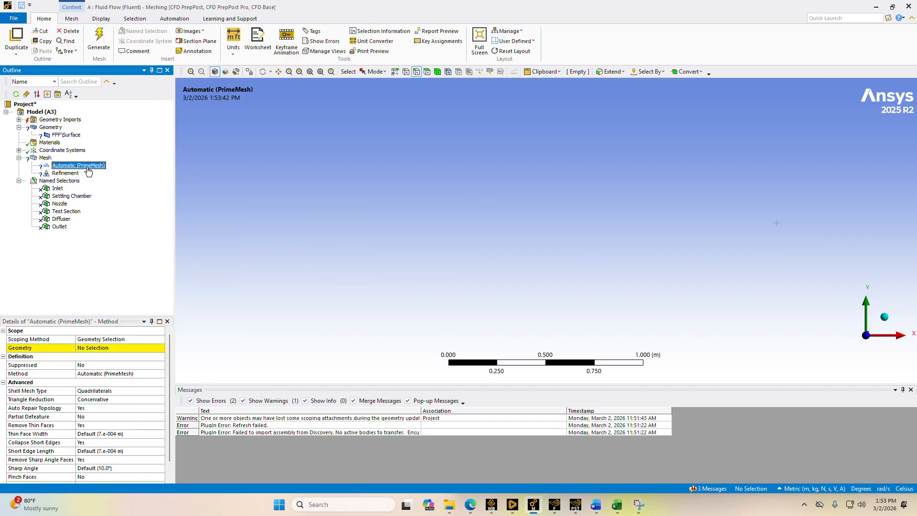
pyautogui.click(125, 375)
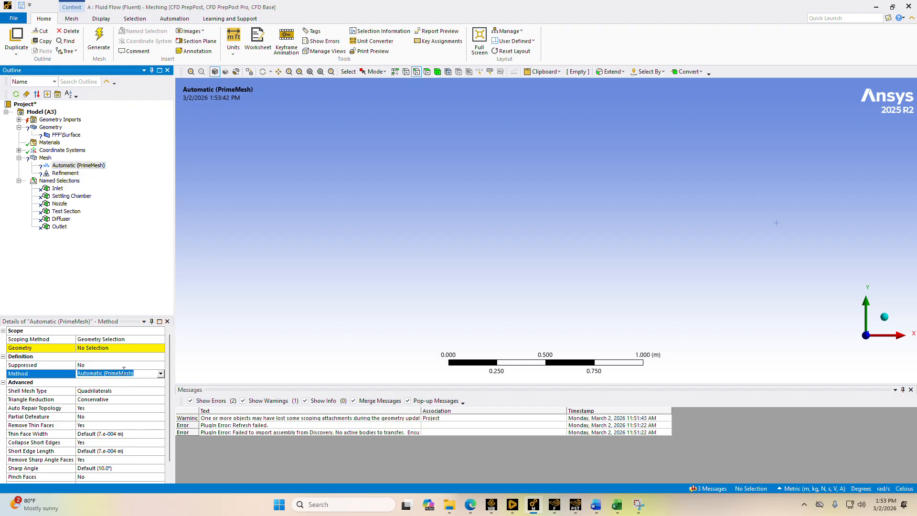
pyautogui.click(161, 374)
pyautogui.click(153, 388)
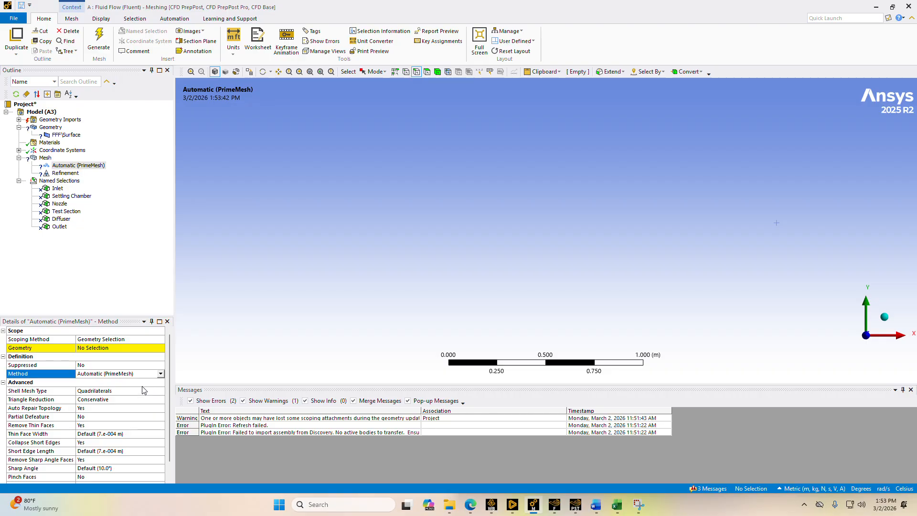
pyautogui.click(125, 390)
pyautogui.click(161, 391)
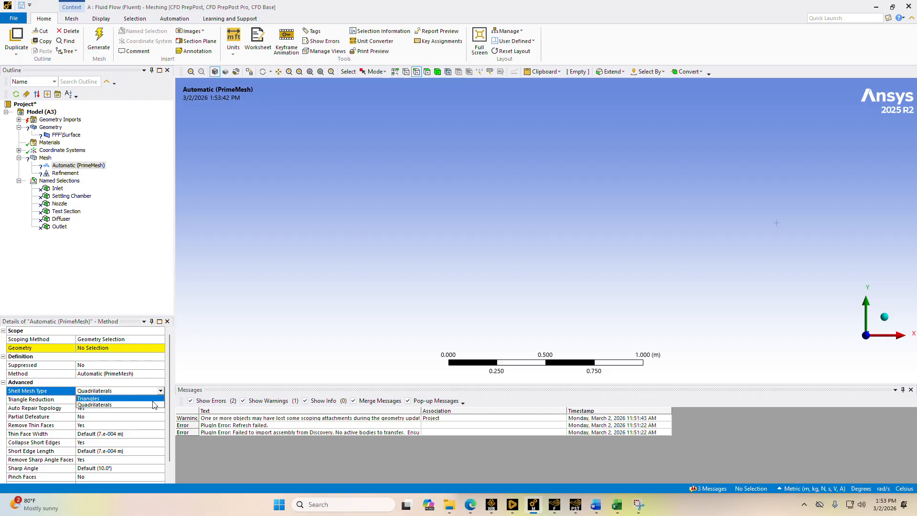
pyautogui.click(154, 407)
pyautogui.click(136, 285)
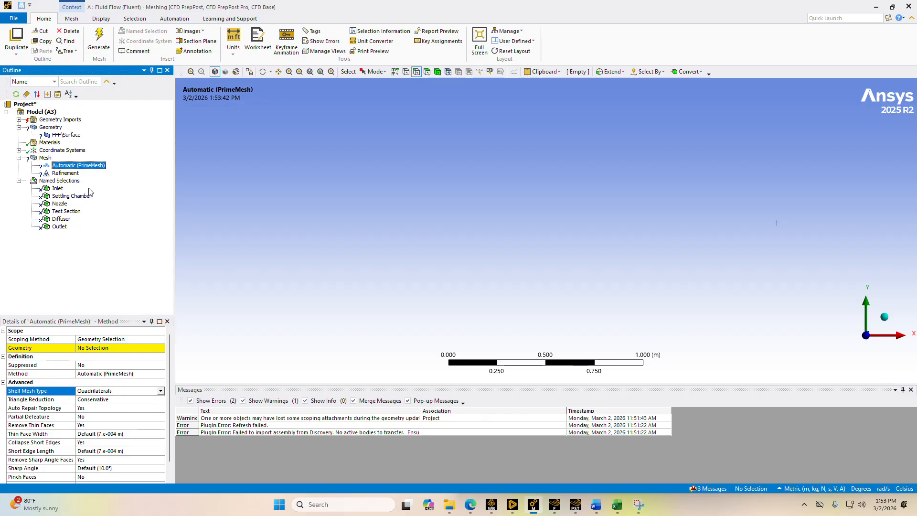
# Look up the Refinement option among the insertable mesh controls and examine the existing Refinement's settings
pyautogui.click(45, 158)
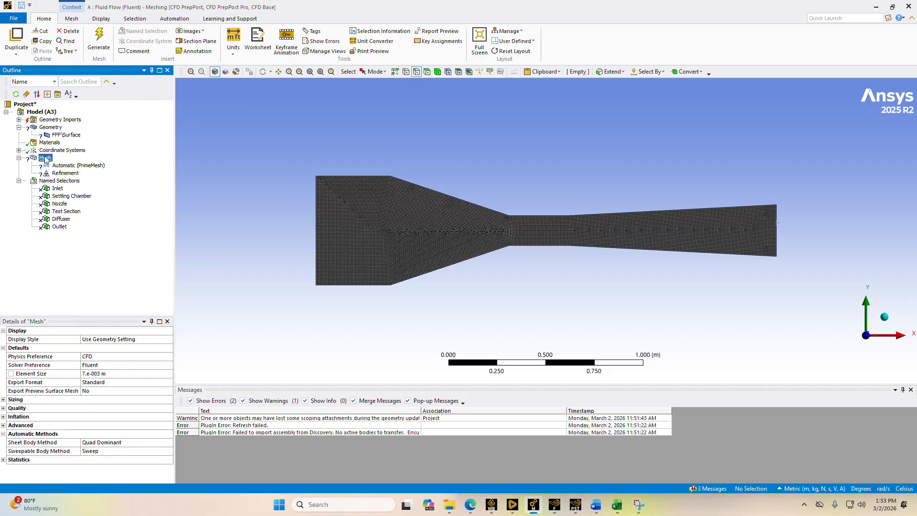
pyautogui.rightClick(45, 158)
pyautogui.moveTo(74, 165)
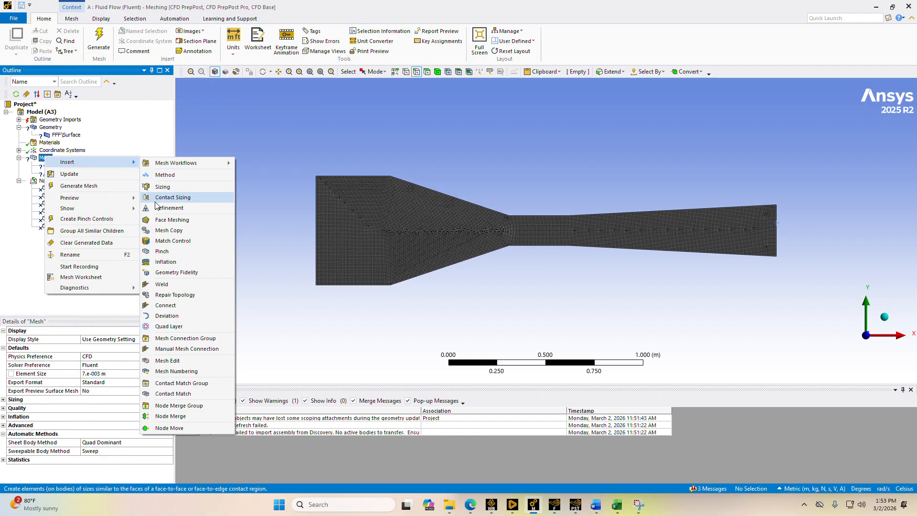
pyautogui.click(169, 207)
pyautogui.click(68, 175)
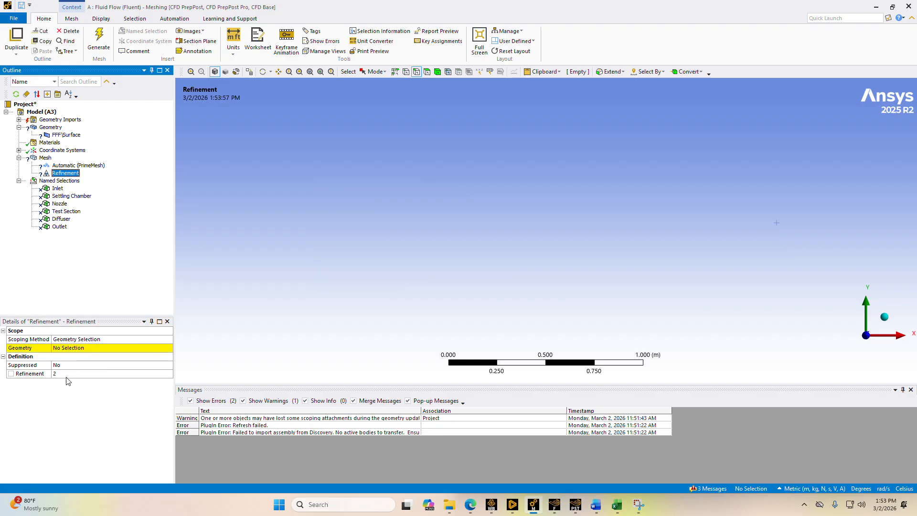
pyautogui.click(79, 165)
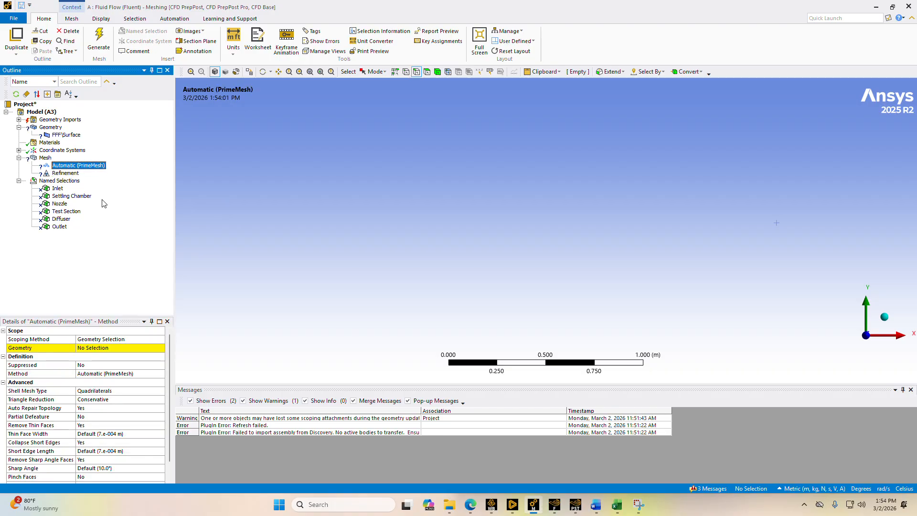
# Display the mesh with edge selection active and look through the options offered for the tunnel's inlet and upper edges
pyautogui.click(44, 158)
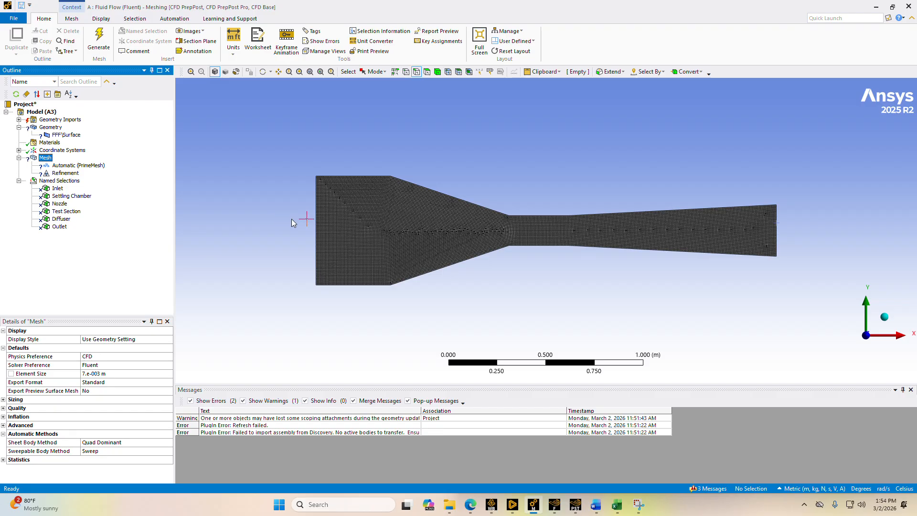
pyautogui.click(416, 72)
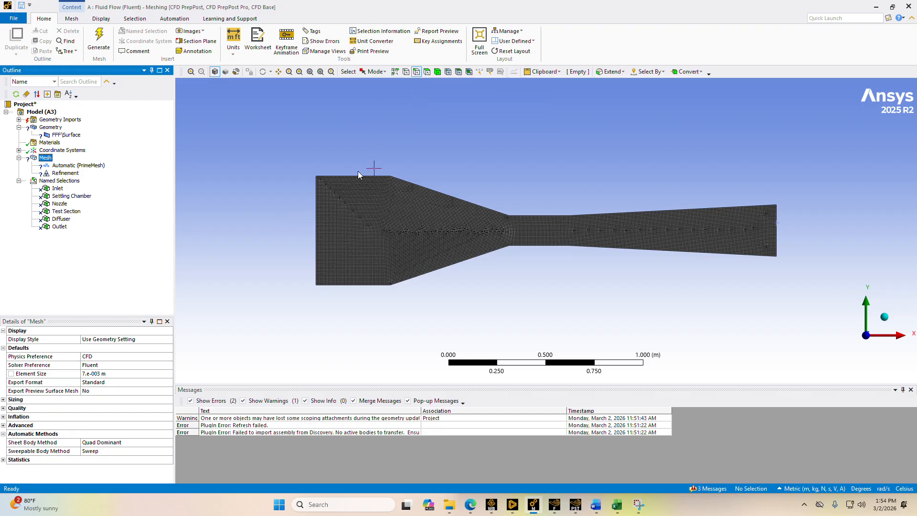
pyautogui.rightClick(316, 216)
pyautogui.moveTo(343, 225)
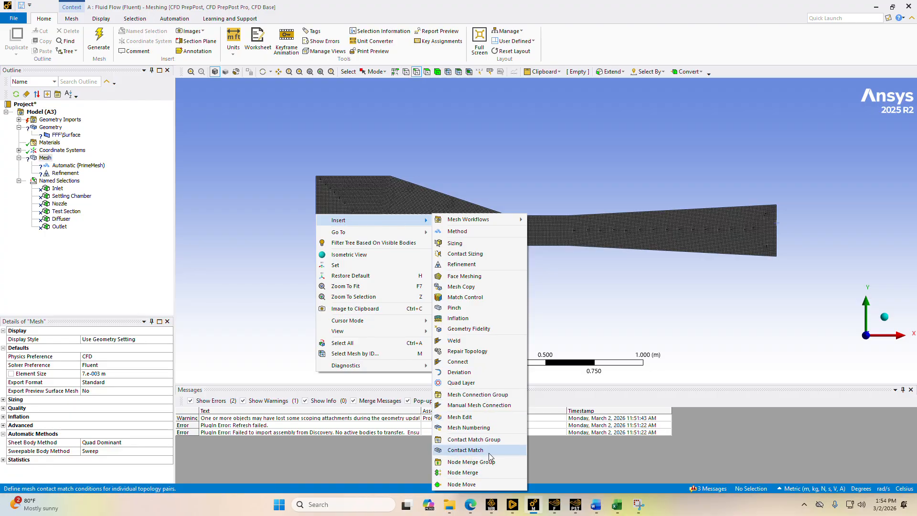
pyautogui.click(292, 272)
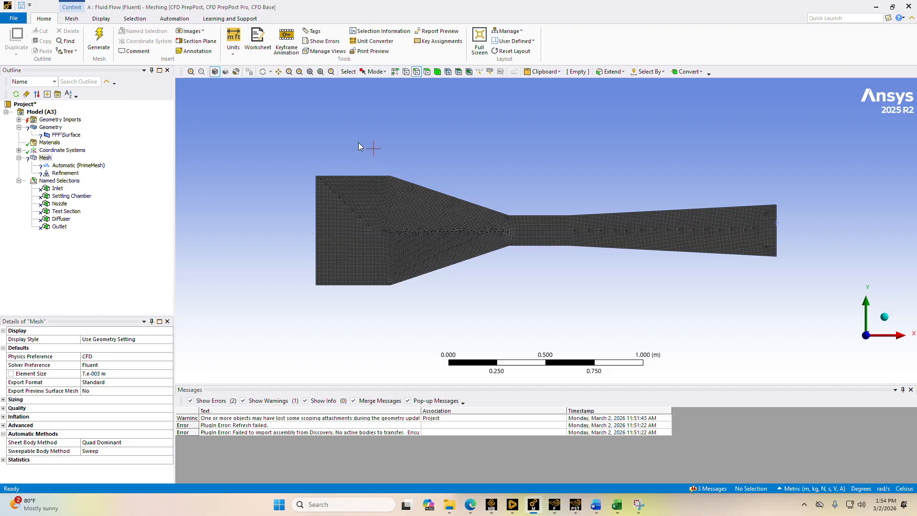
pyautogui.rightClick(336, 177)
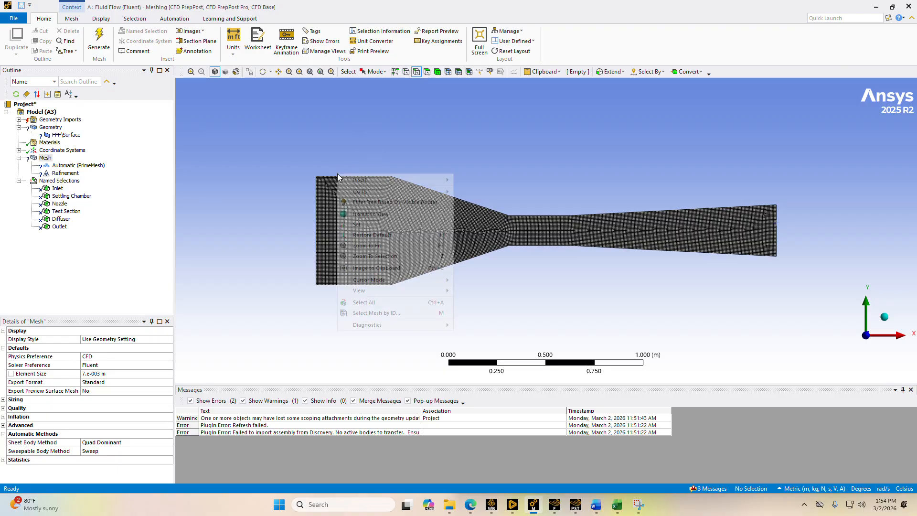
pyautogui.moveTo(369, 179)
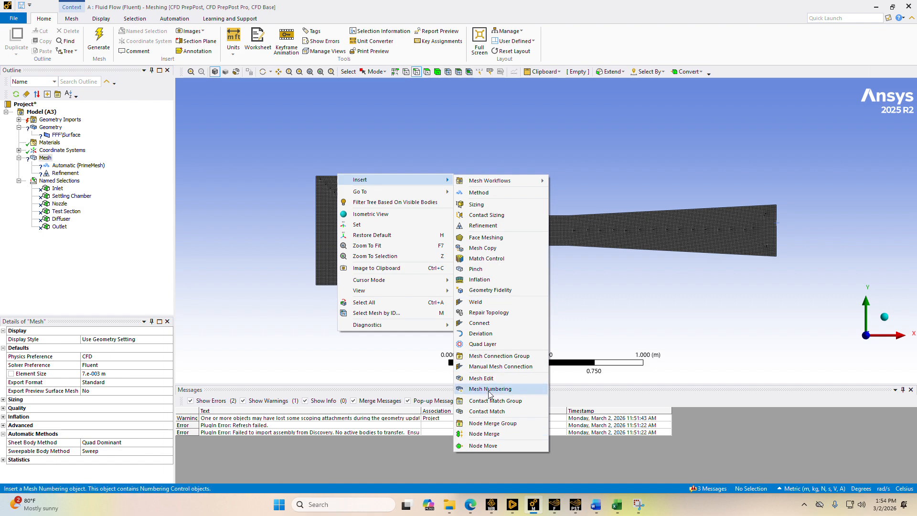
pyautogui.click(337, 366)
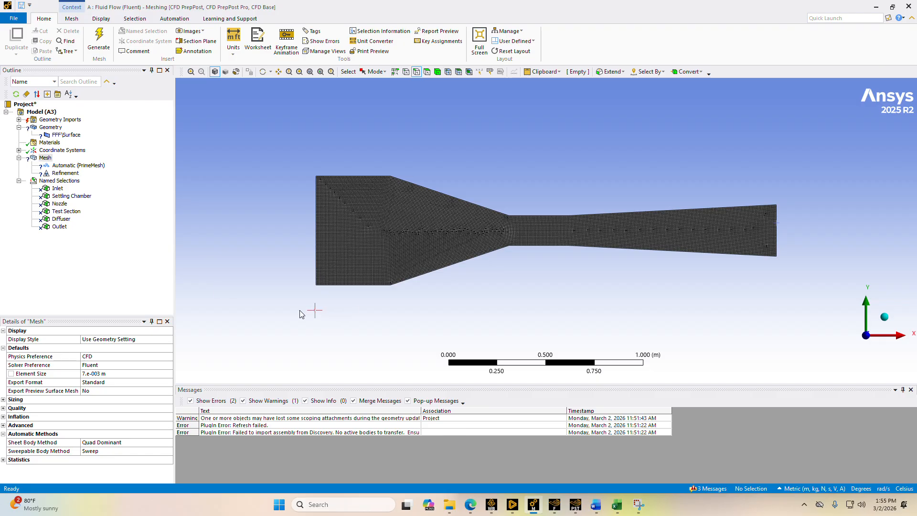
# Return to Workbench and view the actions available for the Mesh cell of the Fluid Flow (Fluent) system
pyautogui.moveTo(491, 506)
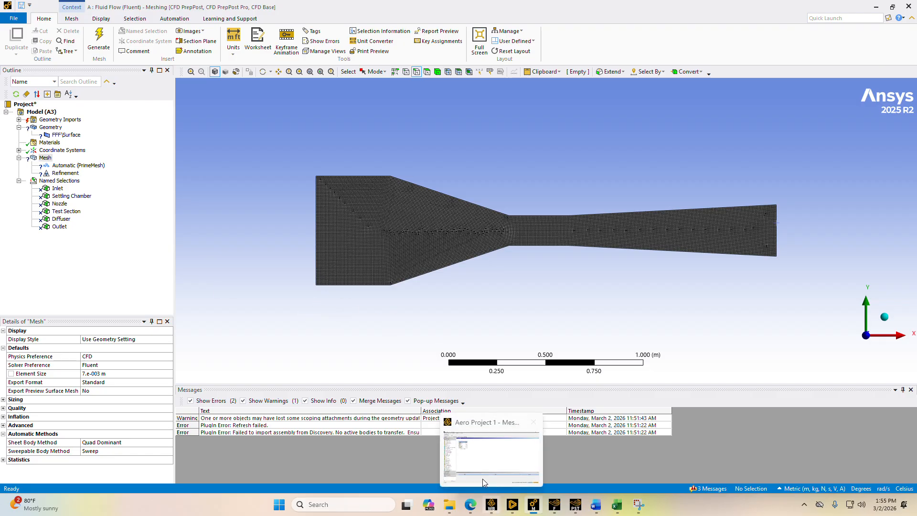
pyautogui.click(481, 478)
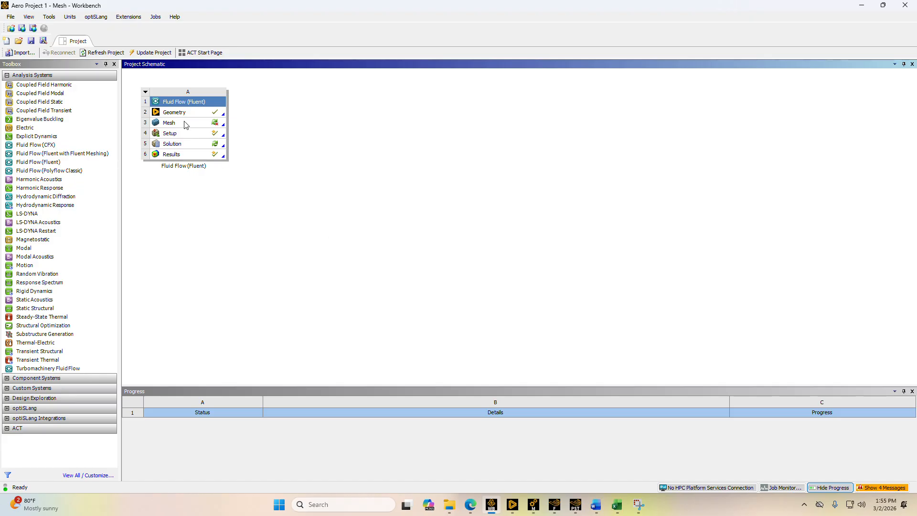
pyautogui.rightClick(188, 125)
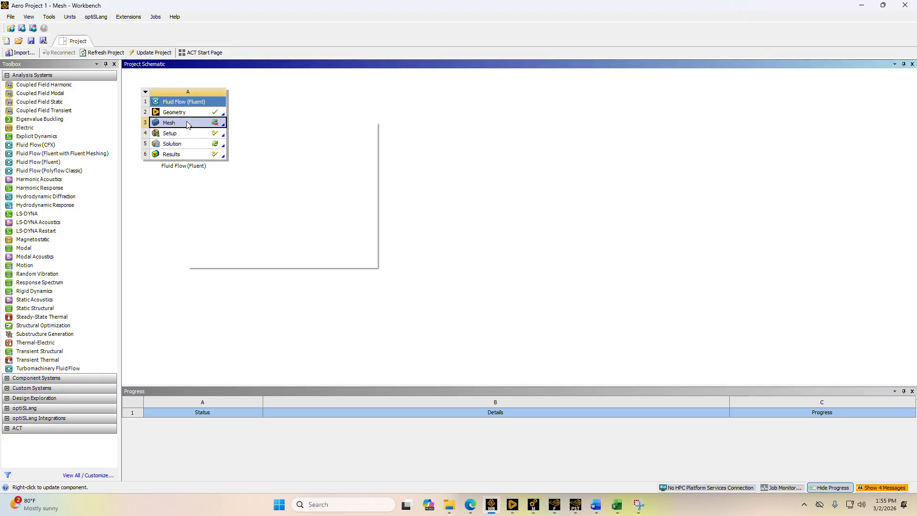
pyautogui.click(248, 108)
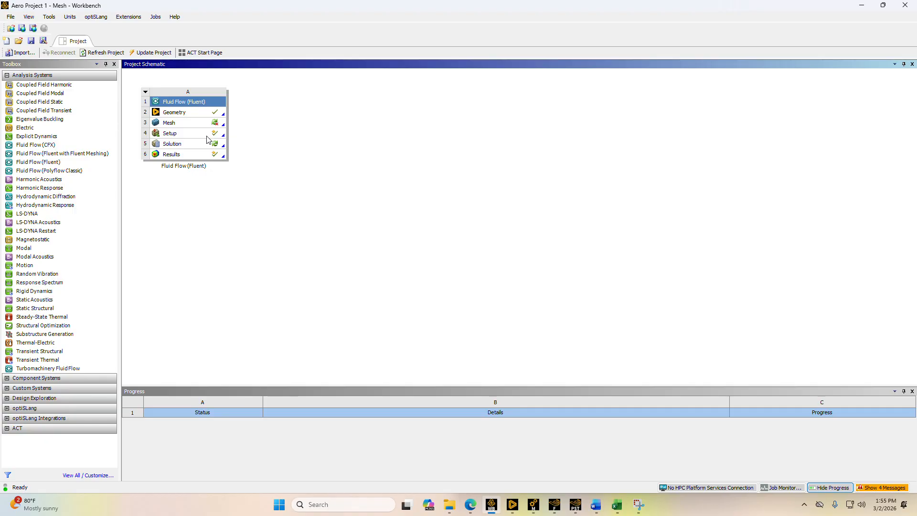
# Switch to the Fluent solver window and cancel the file selection for writing the dynamic pressure XY plot
pyautogui.moveTo(555, 504)
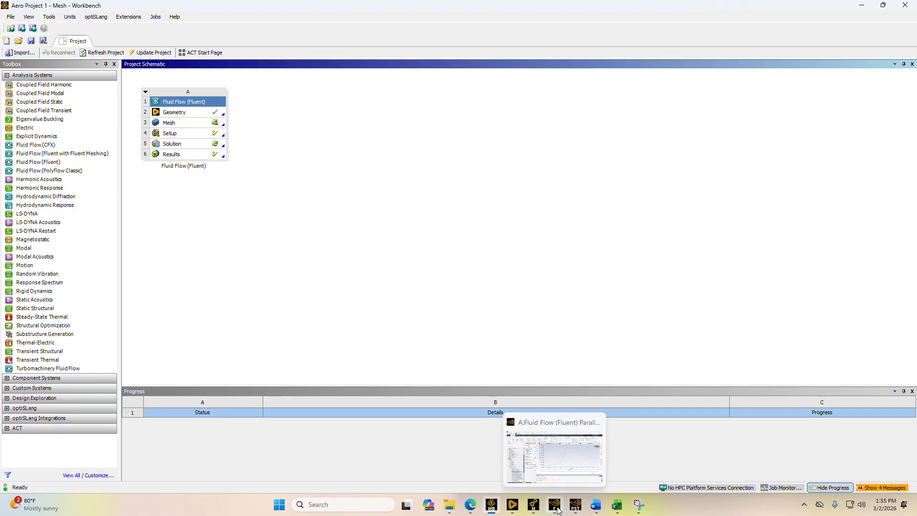
pyautogui.click(553, 473)
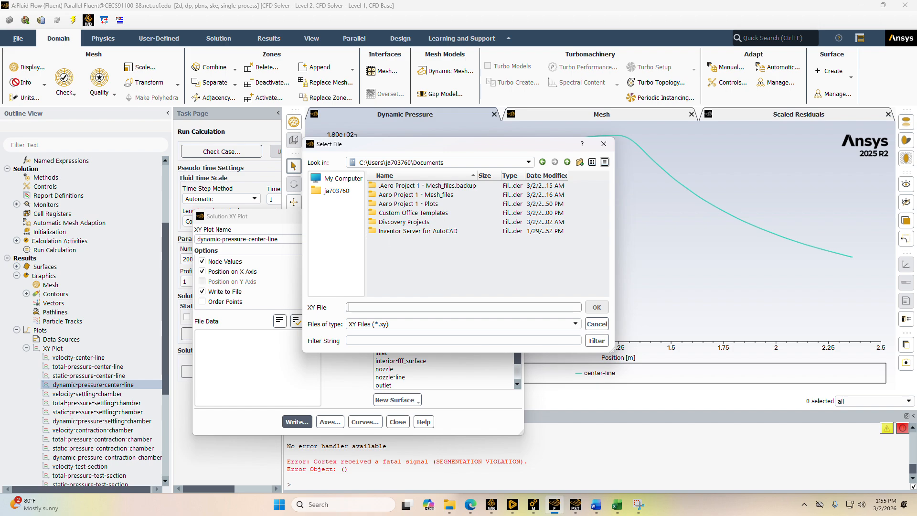
pyautogui.click(604, 144)
pyautogui.scroll(4, 21, 168)
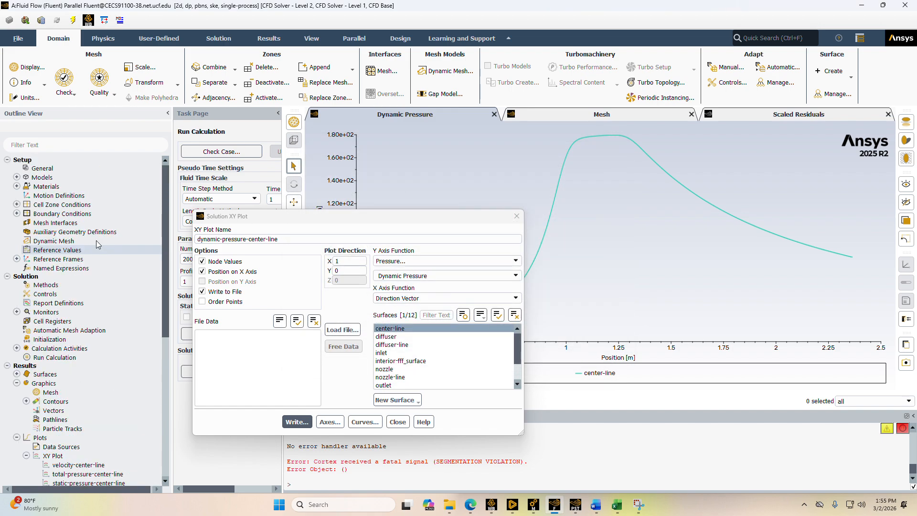
# Examine the Viscous model's k-epsilon and wall treatment settings, accept them, and close the Solution XY Plot dialog
pyautogui.click(17, 178)
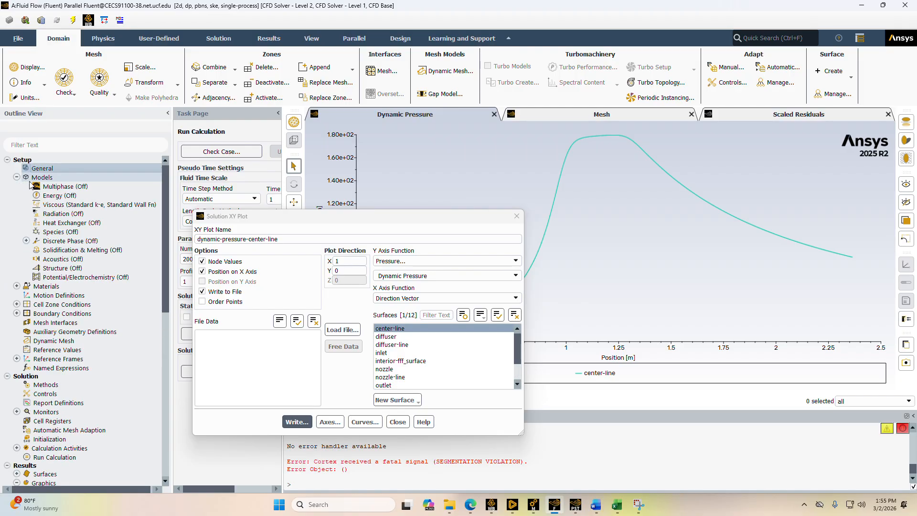
pyautogui.doubleClick(81, 204)
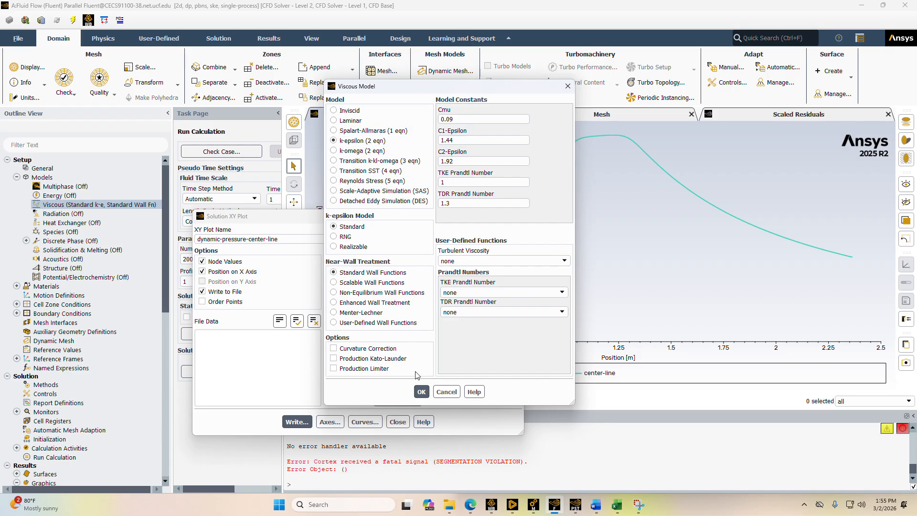
pyautogui.click(421, 392)
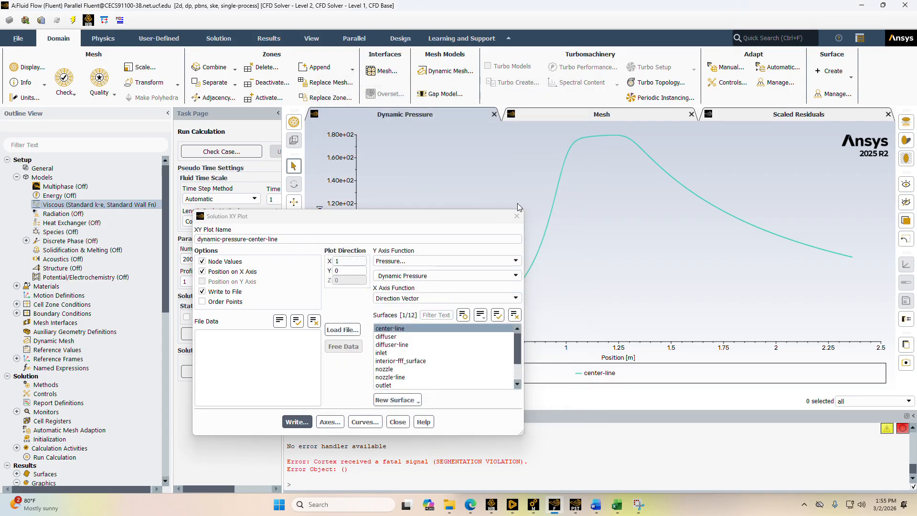
pyautogui.click(520, 217)
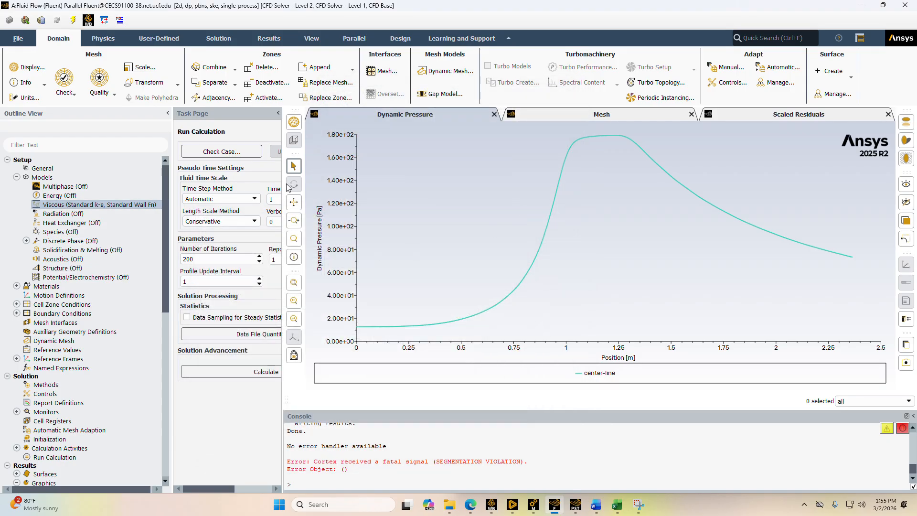
# Widen the task page and view the fluid and solid materials defined in the setup
pyautogui.moveTo(284, 185); pyautogui.dragTo(403, 185)
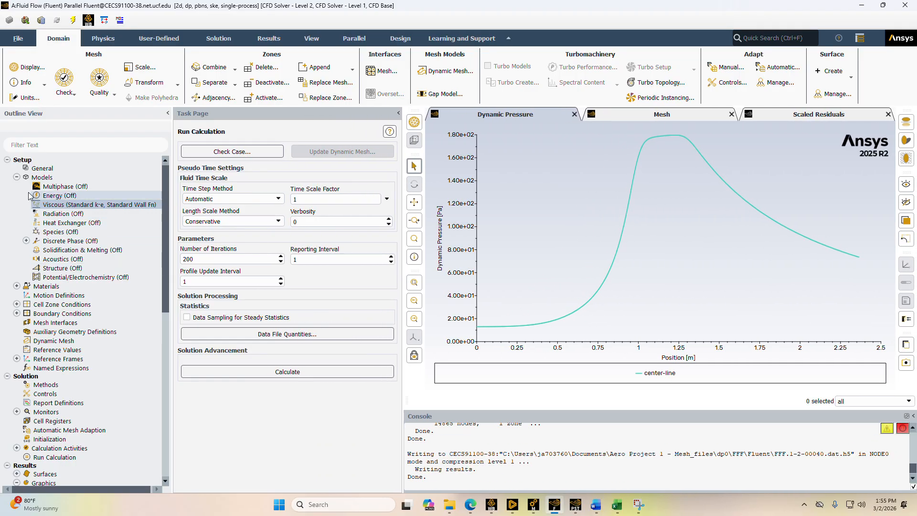
pyautogui.click(16, 177)
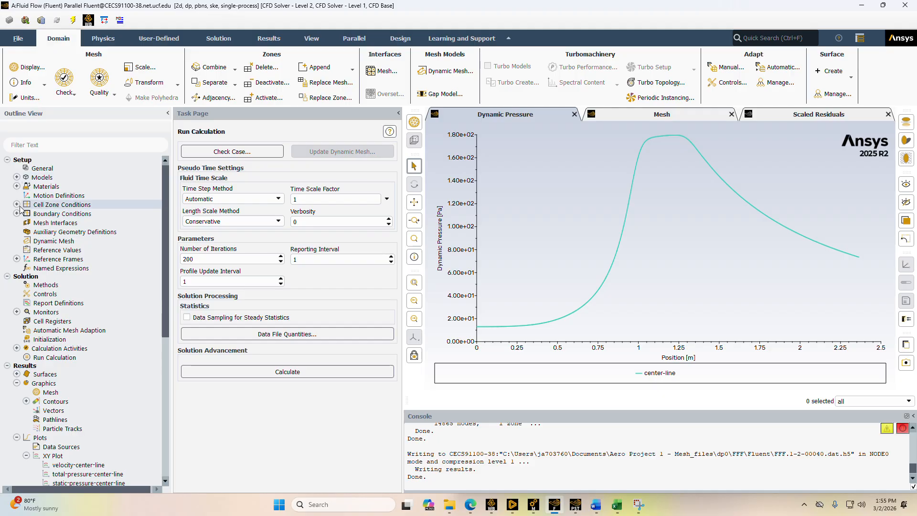
pyautogui.click(17, 187)
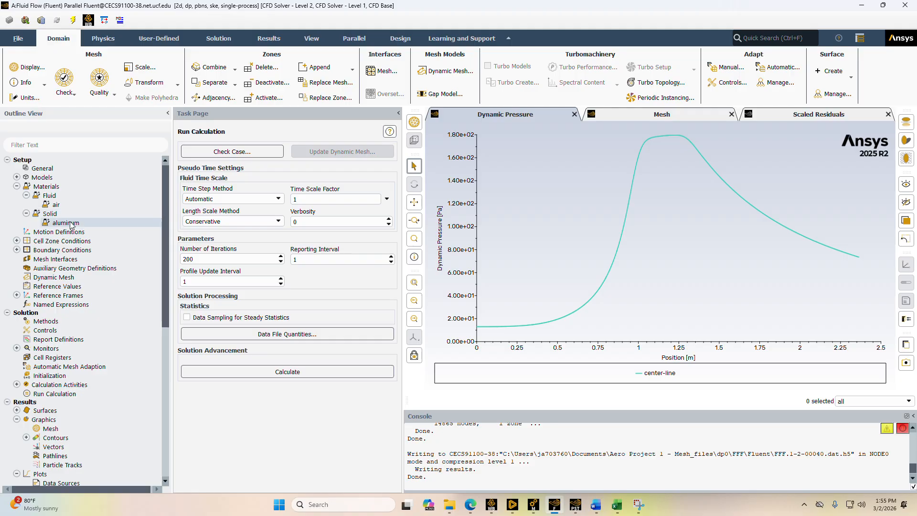
pyautogui.click(16, 186)
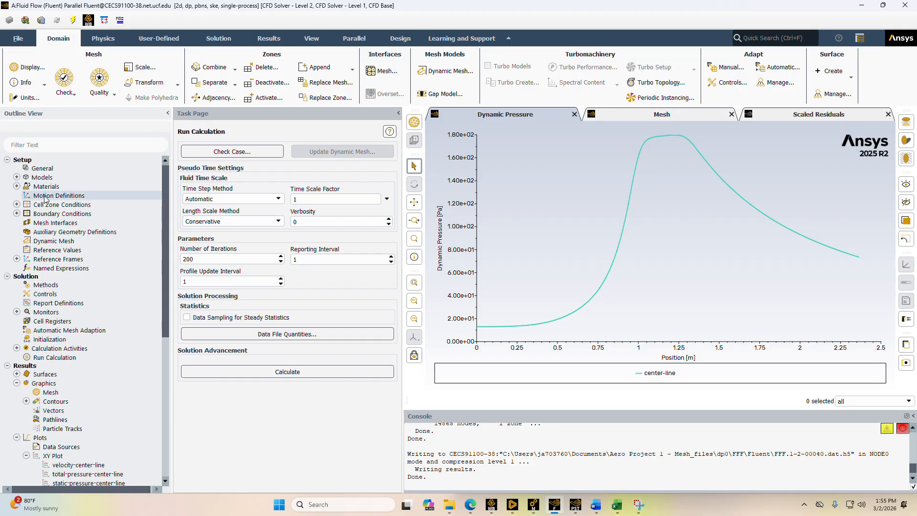
# Open the Boundary Conditions task page and expand its boundary groups in the outline
pyautogui.click(17, 213)
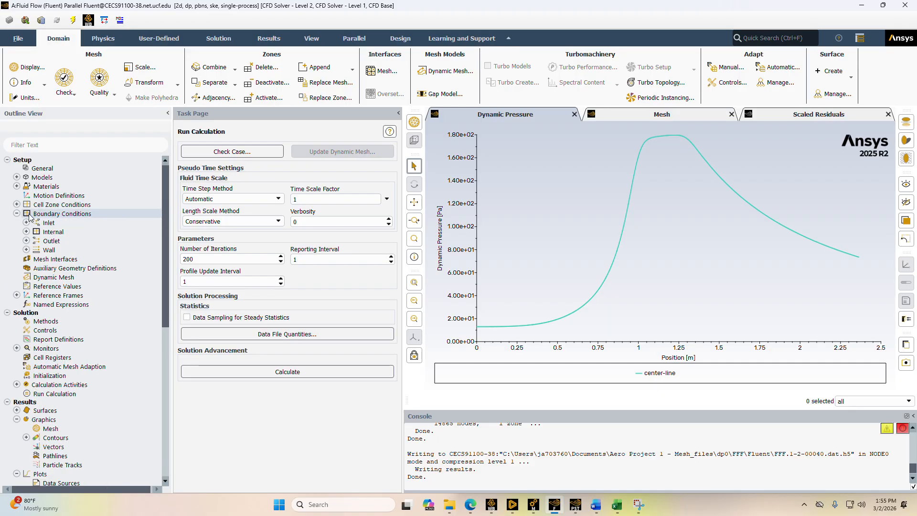
pyautogui.rightClick(29, 214)
pyautogui.doubleClick(80, 212)
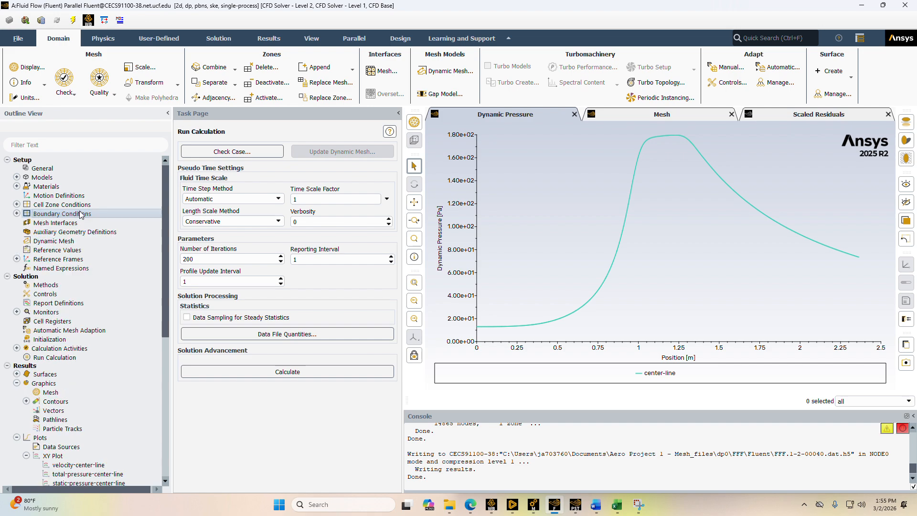
pyautogui.click(17, 214)
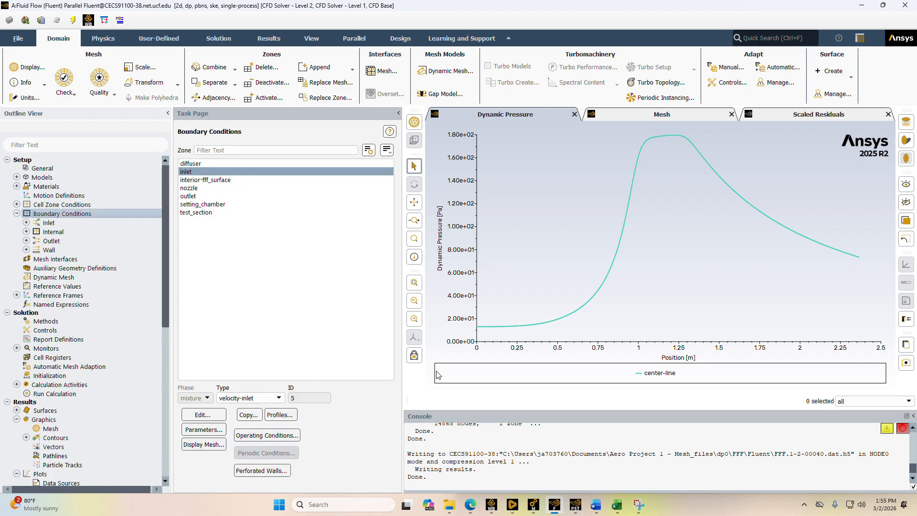
# Check the boundary types assigned to the diffuser, interior-fff_surface, nozzle, setting_chamber, test_section and outlet zones
pyautogui.moveTo(535, 507)
pyautogui.moveTo(538, 472)
pyautogui.click(213, 164)
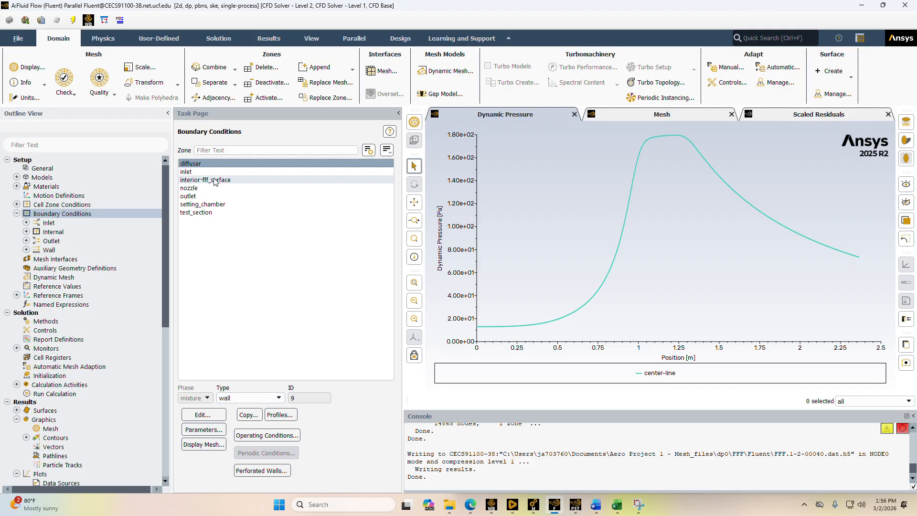
pyautogui.click(215, 180)
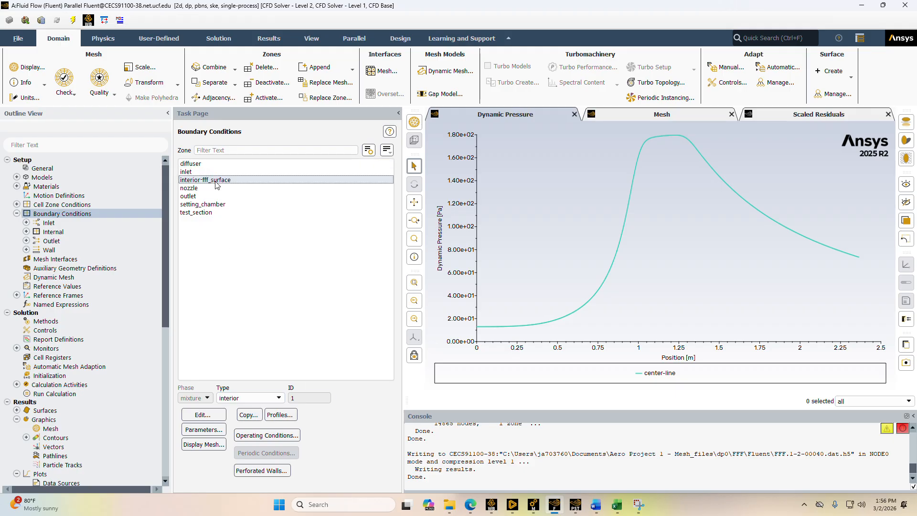
pyautogui.click(216, 189)
pyautogui.click(219, 204)
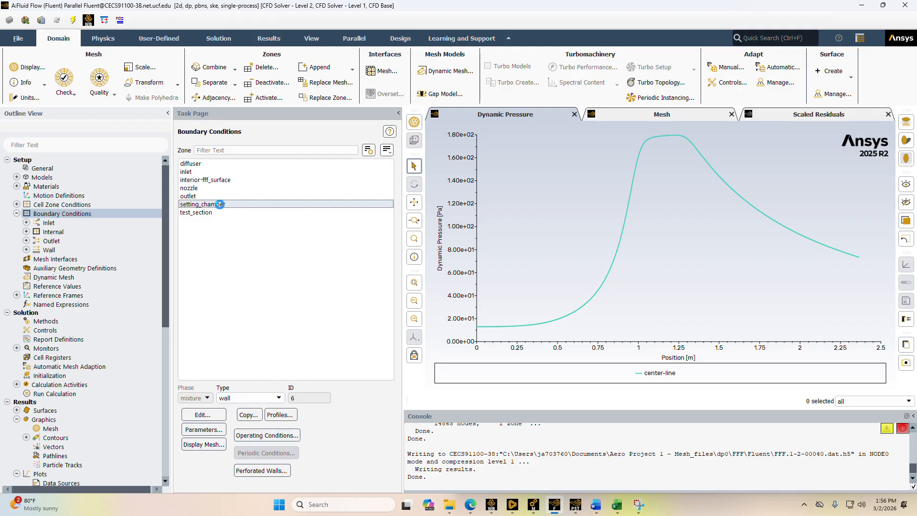
pyautogui.click(230, 213)
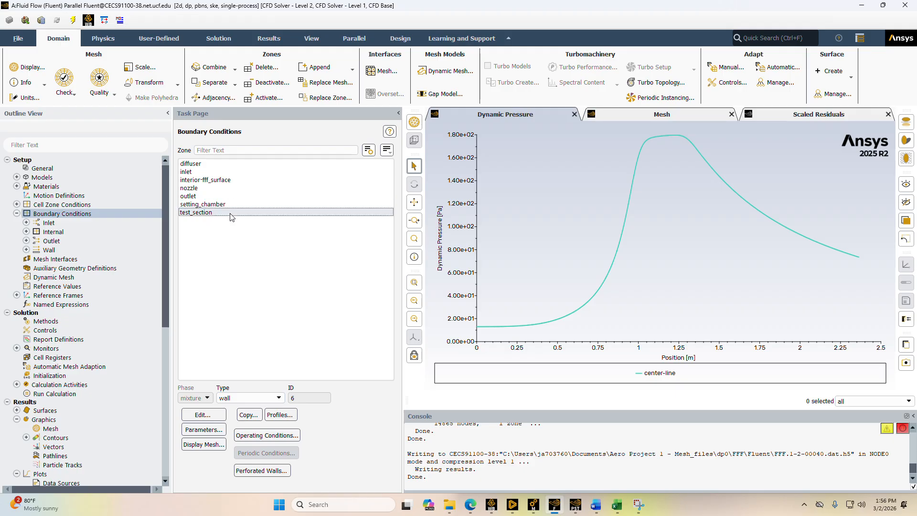
pyautogui.click(210, 196)
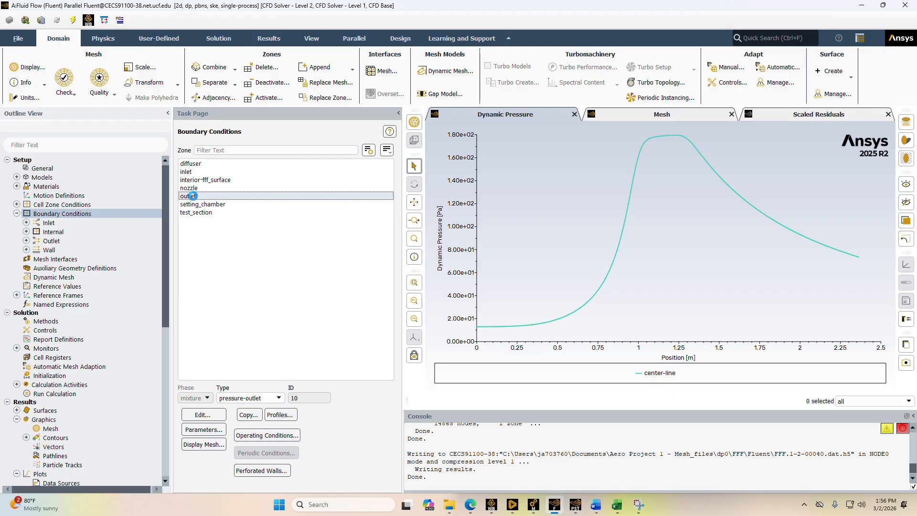
# Examine the inlet zone's velocity settings and consult the velocity formula in the browser's Project 1 assignment before closing the settings
pyautogui.click(205, 172)
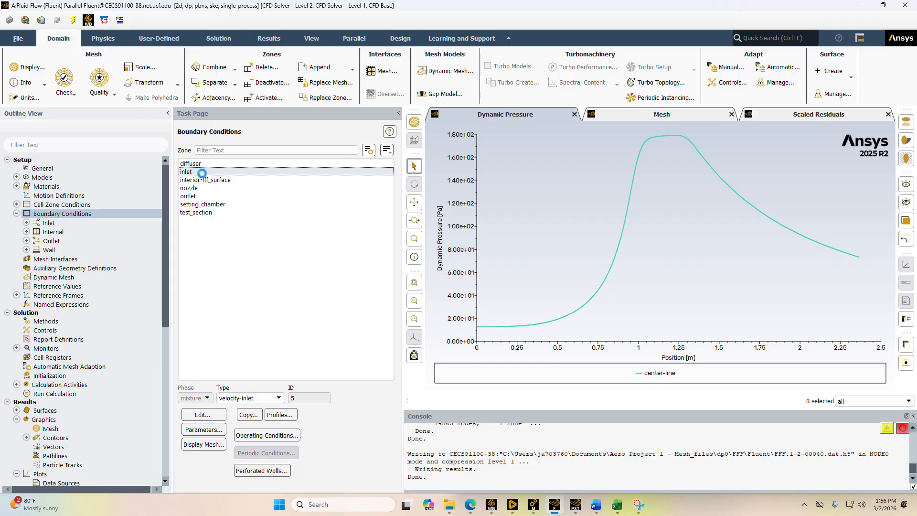
pyautogui.click(203, 415)
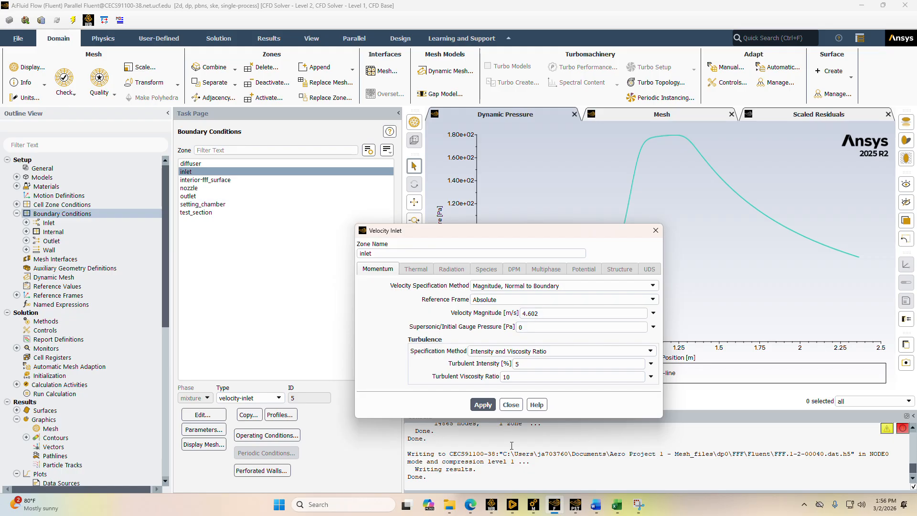
pyautogui.moveTo(470, 505)
pyautogui.click(471, 478)
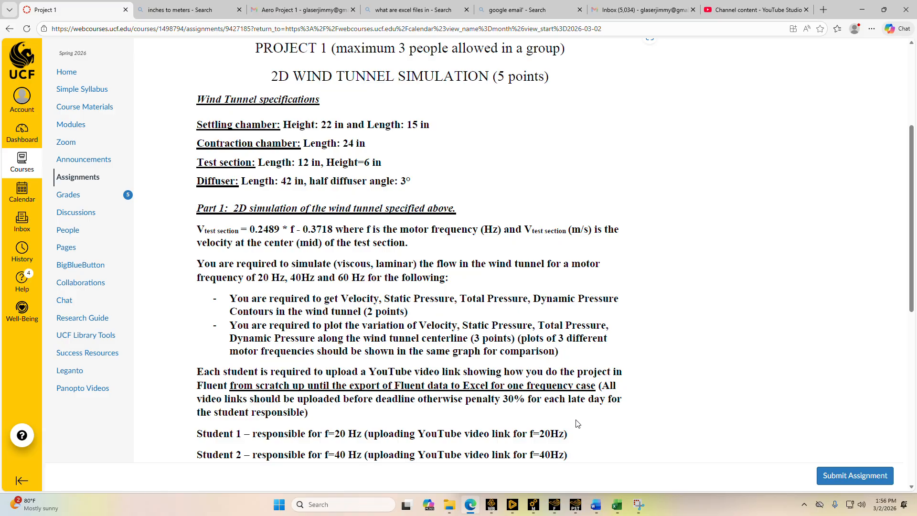
pyautogui.moveTo(555, 505)
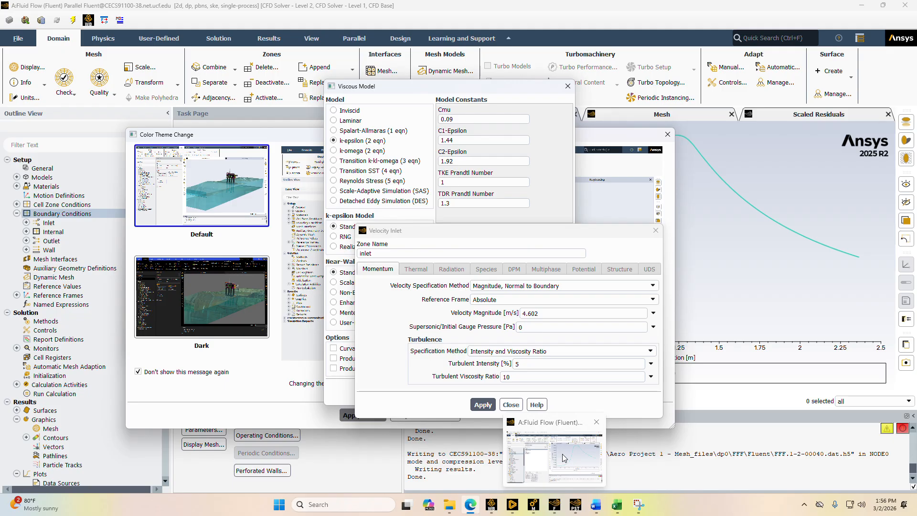
pyautogui.click(563, 454)
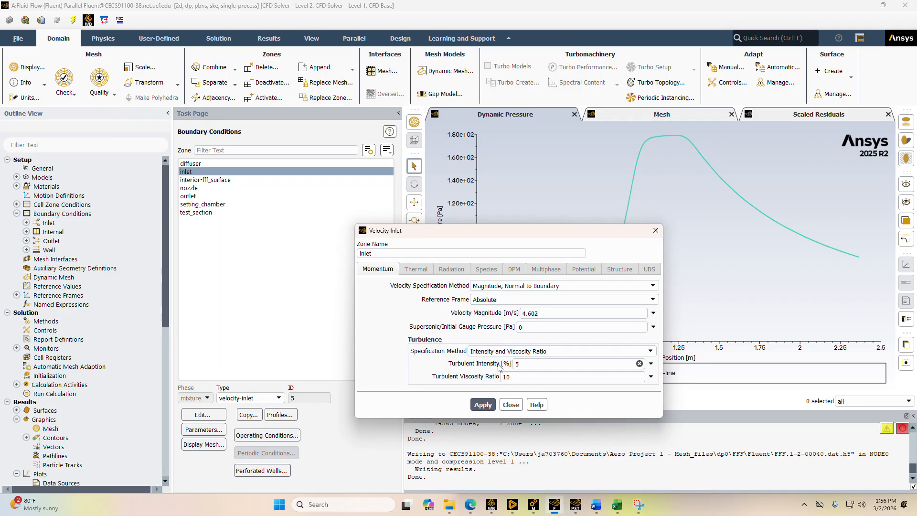
pyautogui.click(654, 231)
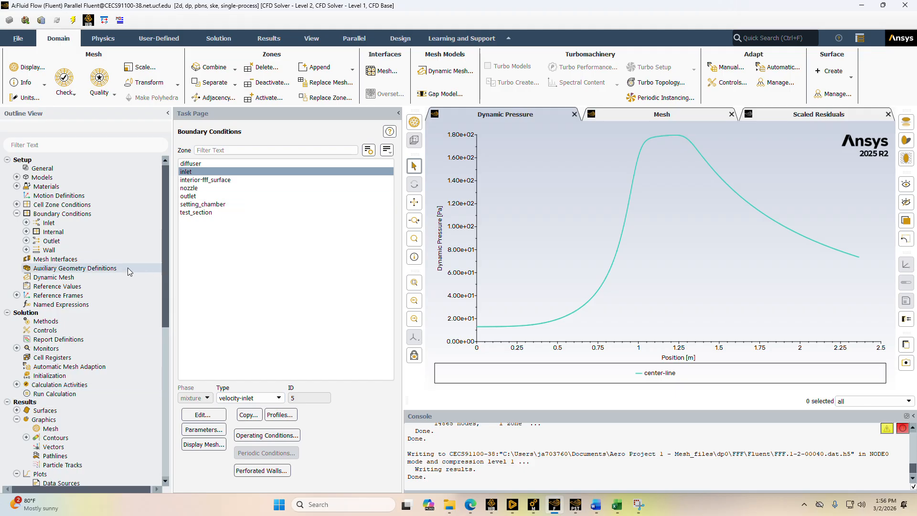
# Collapse the Setup branch of the outline and view the Run Calculation settings
pyautogui.click(17, 213)
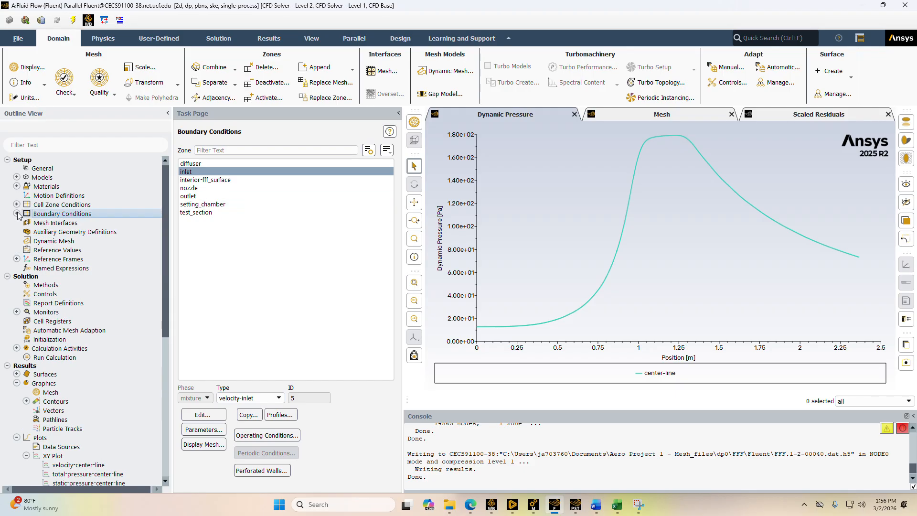
pyautogui.click(17, 177)
pyautogui.click(16, 178)
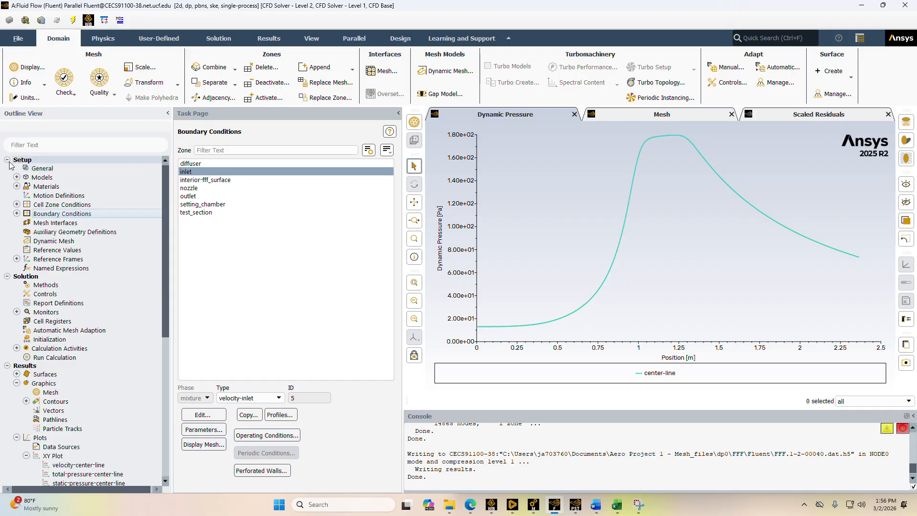
pyautogui.click(7, 160)
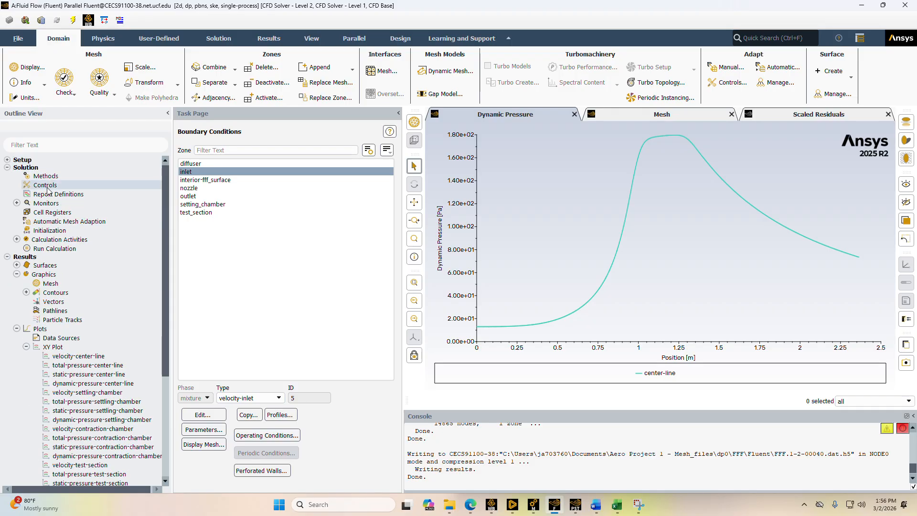
pyautogui.click(55, 246)
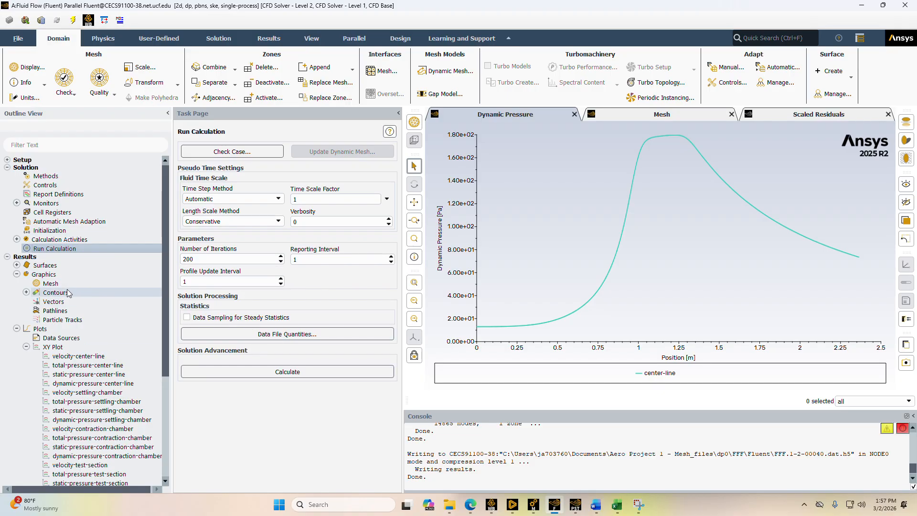
# Switch to the browser to check the contour requirements in the Project 1 assignment and return to Fluent
pyautogui.click(61, 292)
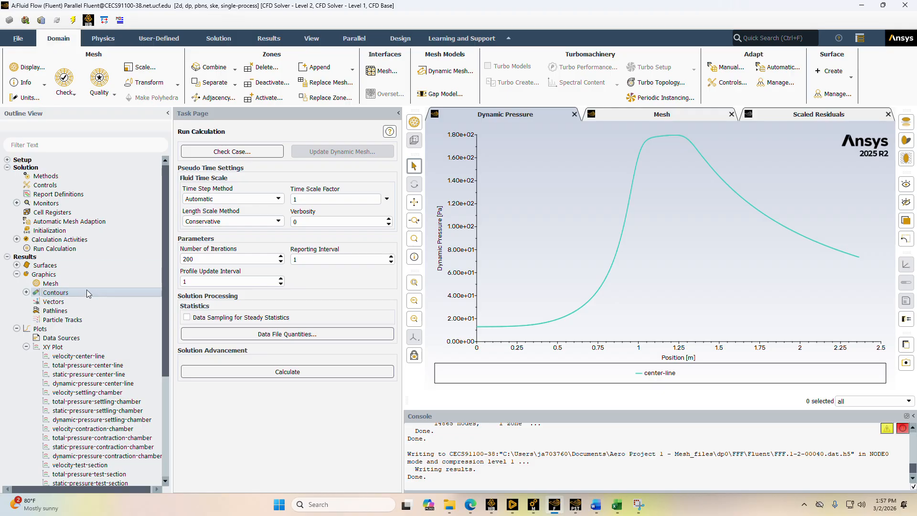
pyautogui.moveTo(470, 509)
pyautogui.click(475, 459)
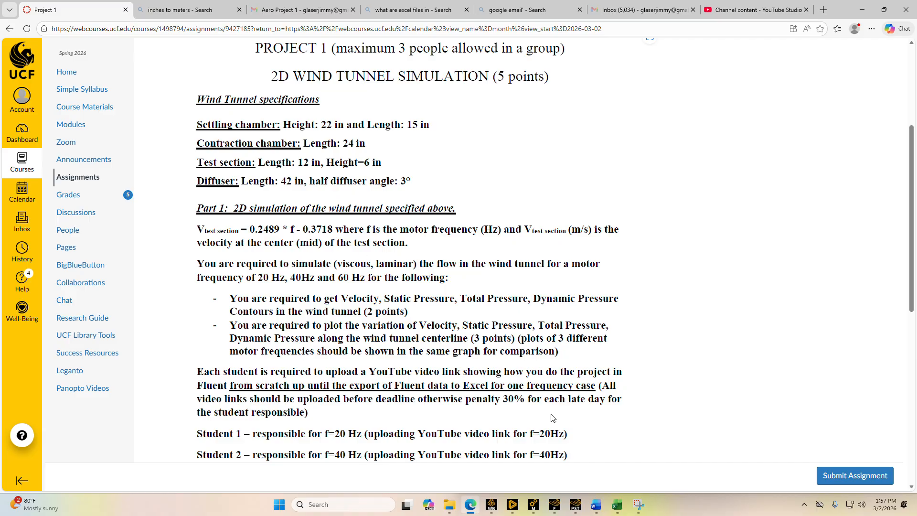
pyautogui.click(555, 505)
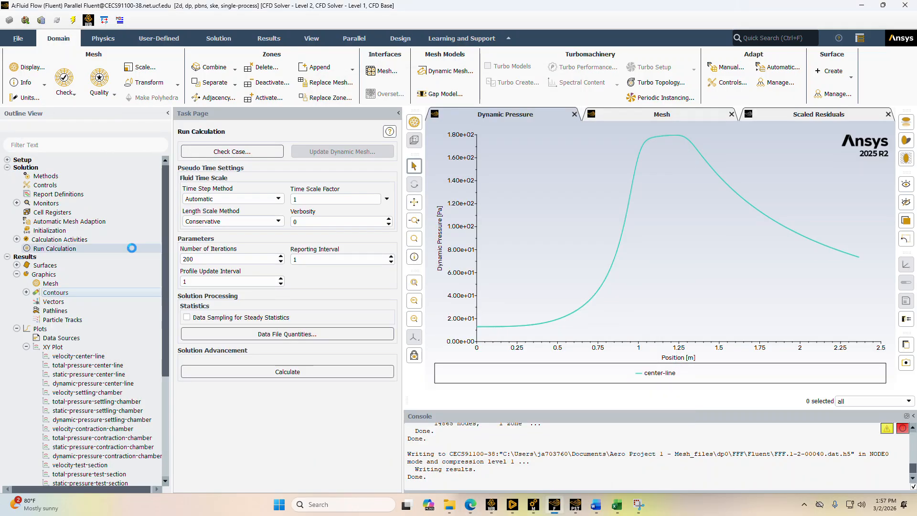
# Review the selected surfaces of the saved static-pressure contour, display it as filled contours and close its settings
pyautogui.click(26, 293)
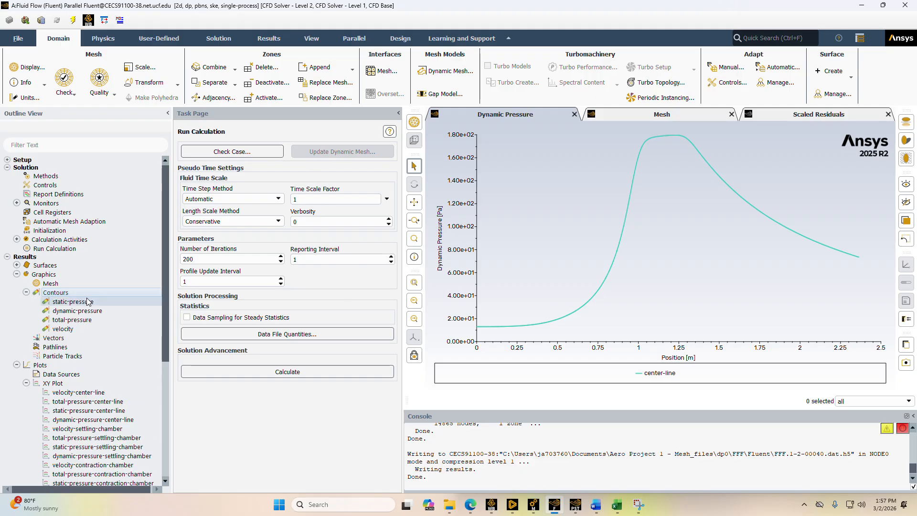
pyautogui.doubleClick(79, 302)
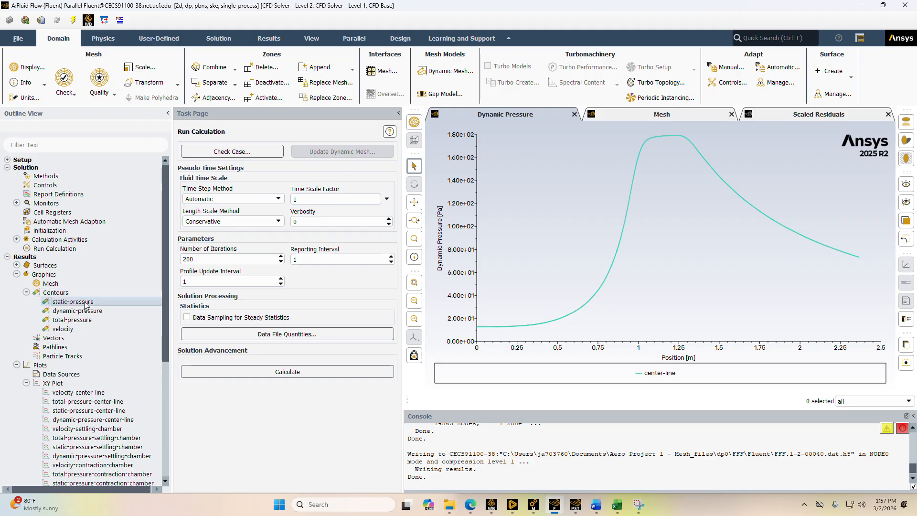
pyautogui.moveTo(452, 373); pyautogui.dragTo(262, 121)
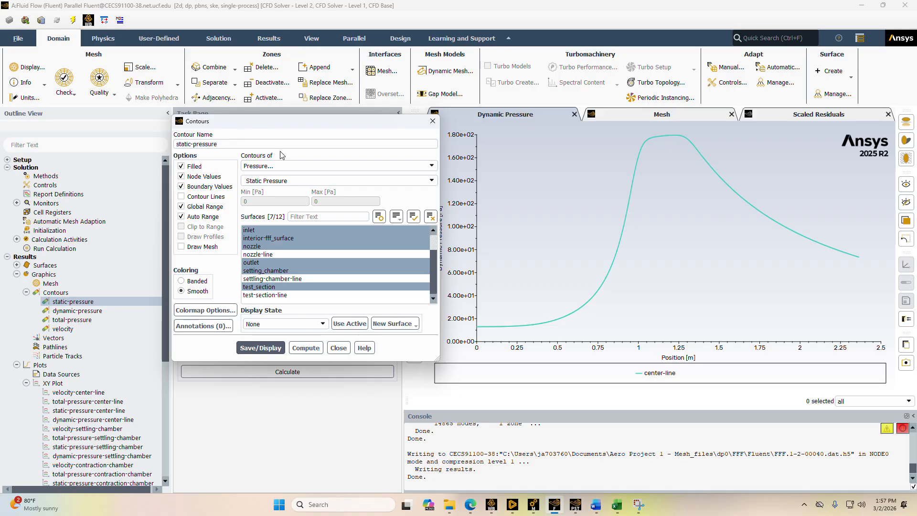
pyautogui.click(287, 246)
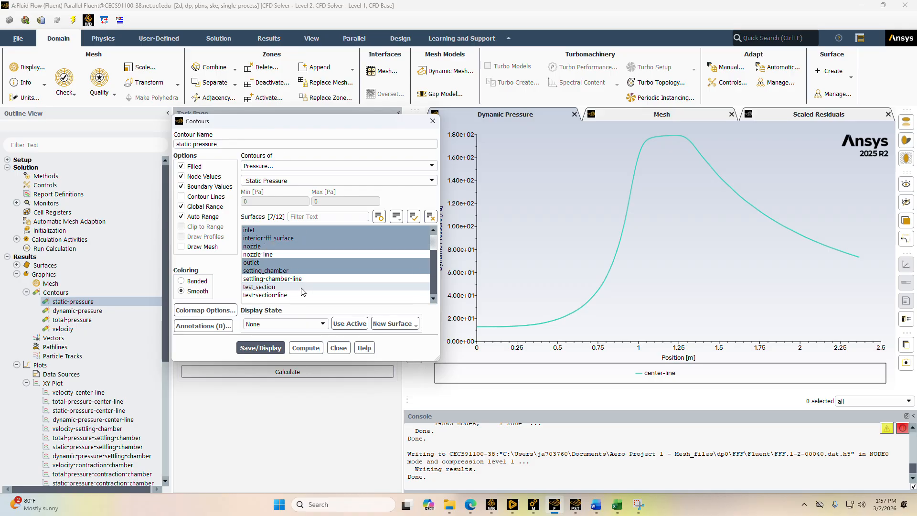
pyautogui.scroll(3, 287, 265)
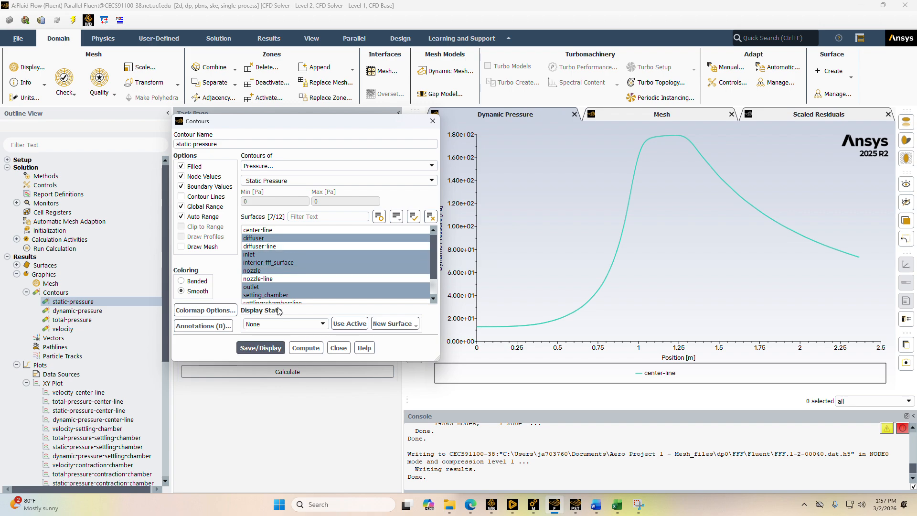
pyautogui.scroll(-1, 282, 251)
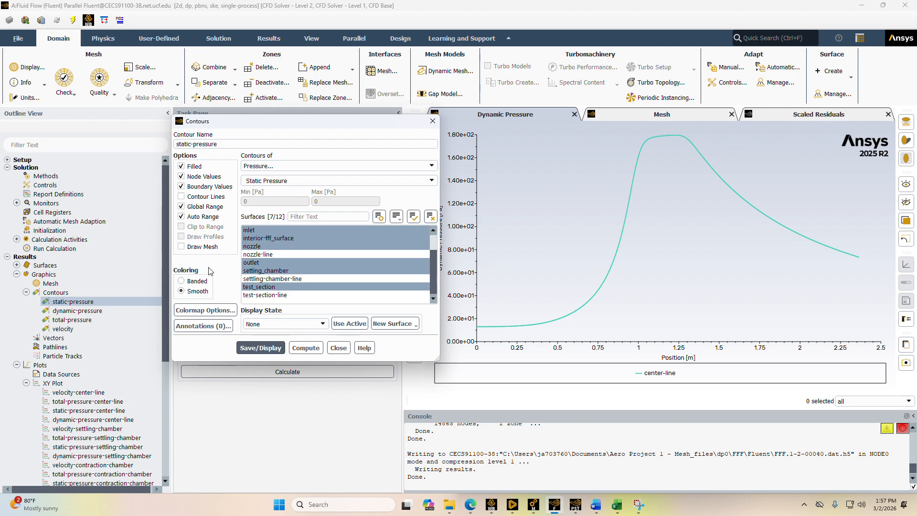
pyautogui.moveTo(238, 130); pyautogui.dragTo(256, 196)
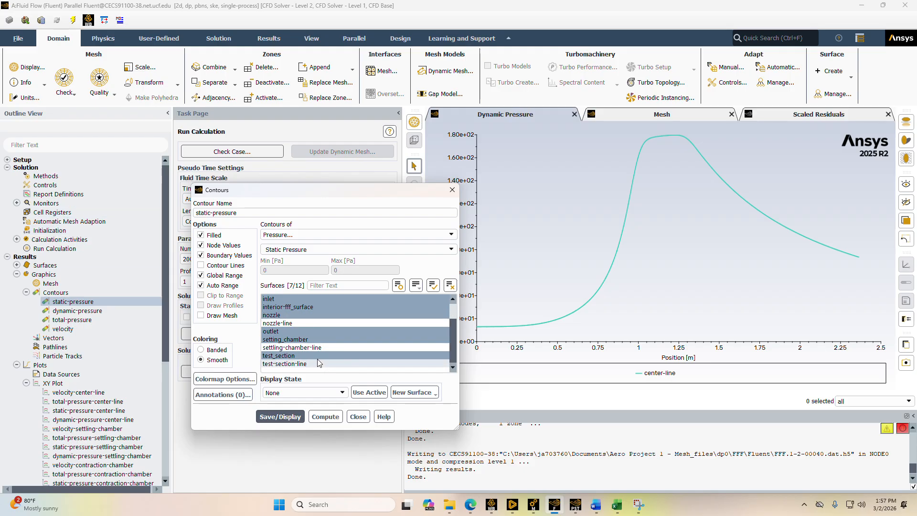
pyautogui.click(301, 416)
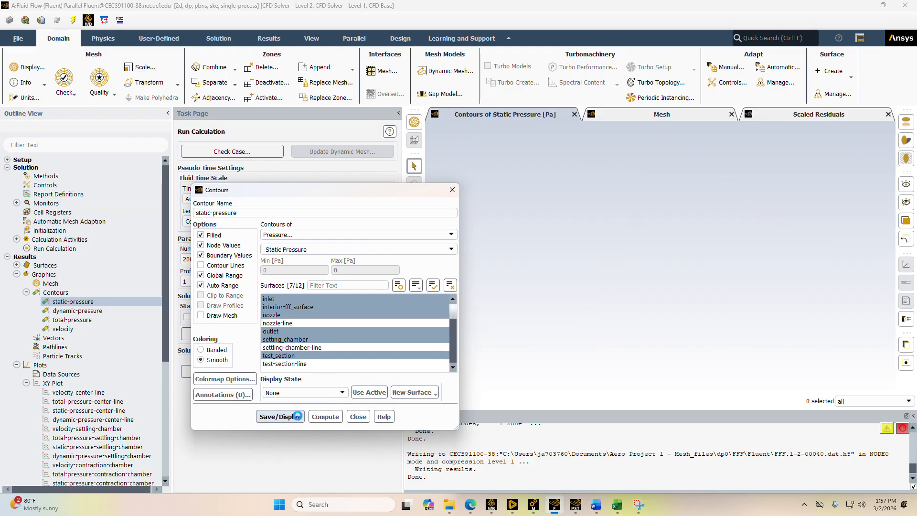
pyautogui.moveTo(410, 192); pyautogui.dragTo(326, 170)
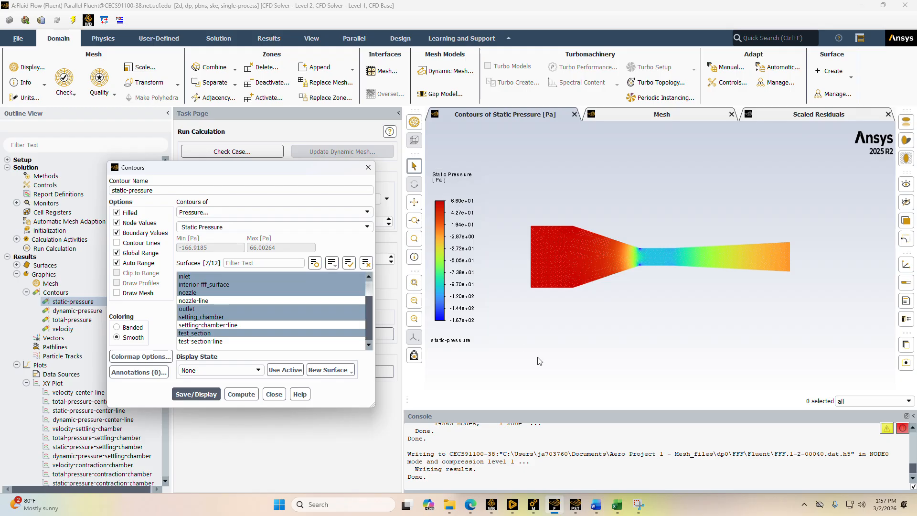
pyautogui.click(368, 168)
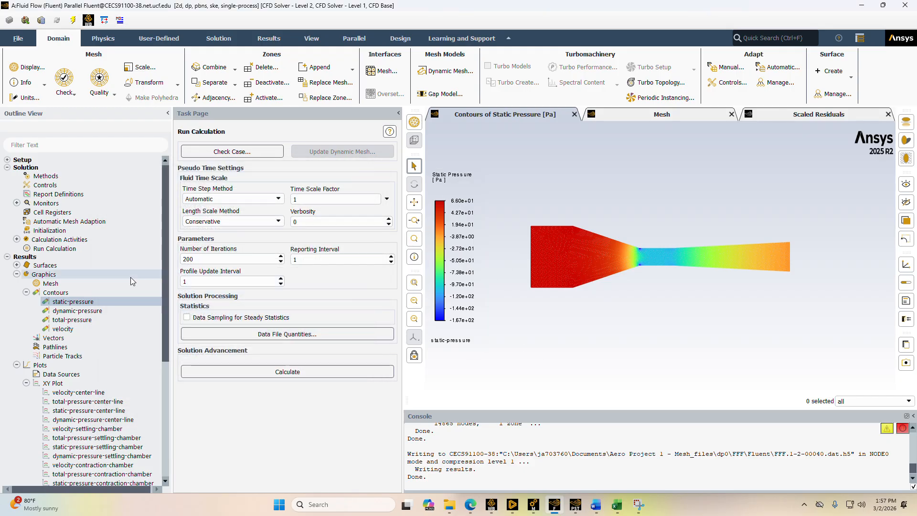
# Open the saved dynamic-pressure contour, check its surfaces, display it and close its settings
pyautogui.doubleClick(103, 311)
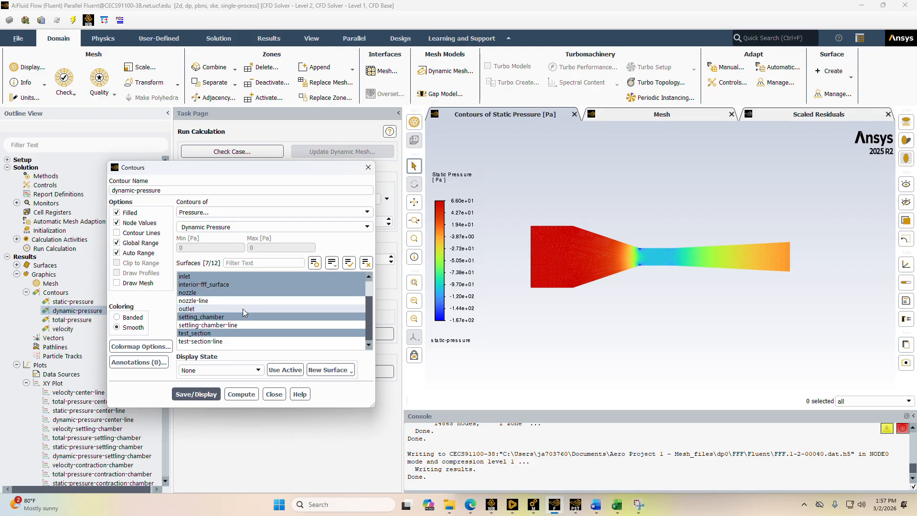
pyautogui.scroll(-1, 248, 311)
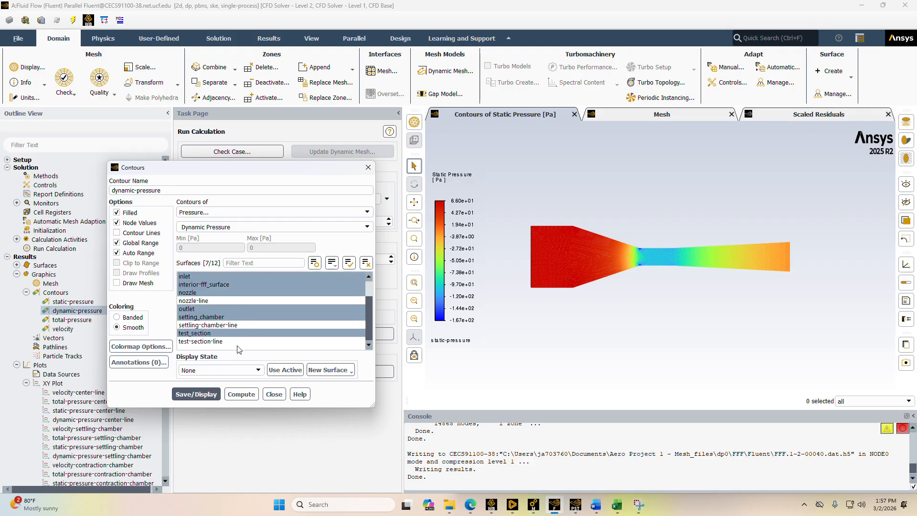
pyautogui.click(197, 395)
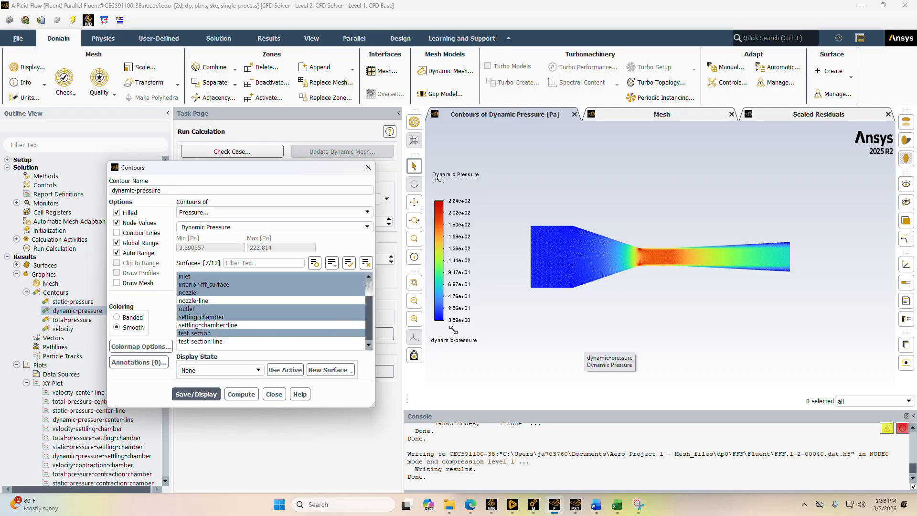
pyautogui.click(368, 167)
# Open the saved total-pressure contour, check its surface list, display it and close its settings
pyautogui.doubleClick(93, 322)
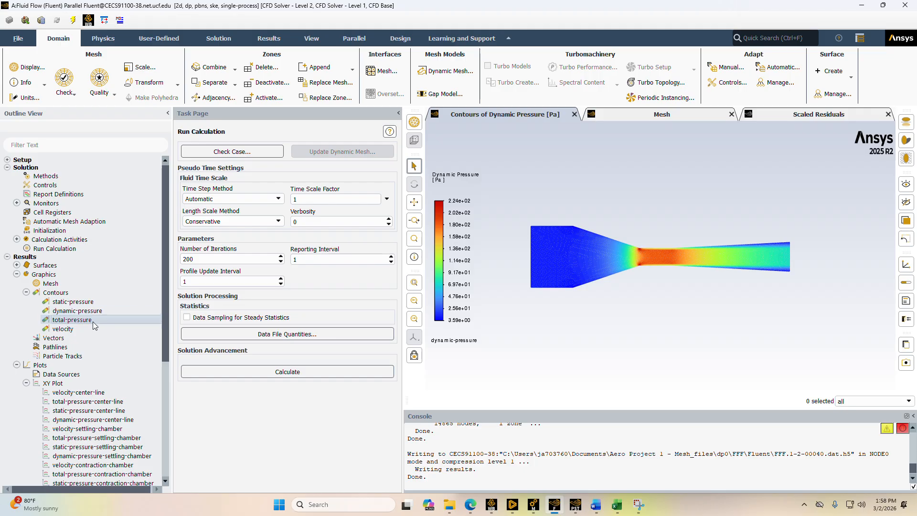
pyautogui.scroll(1, 237, 309)
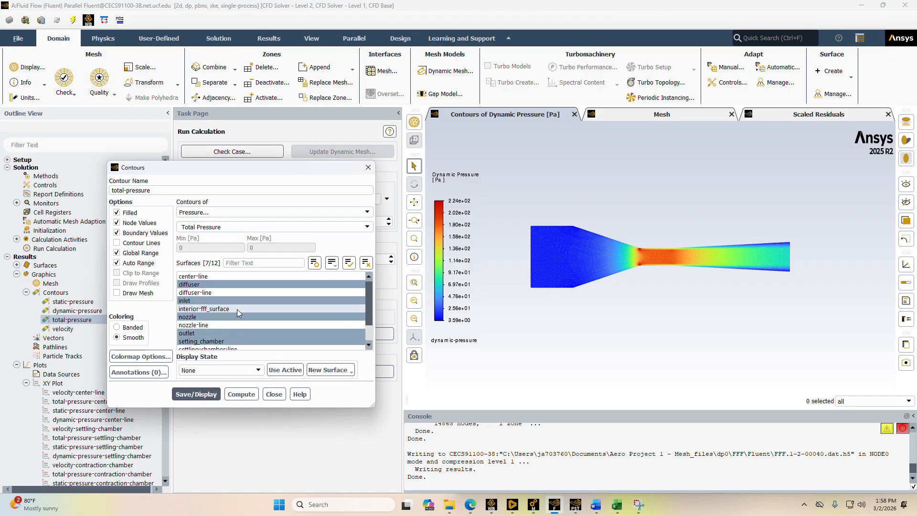
pyautogui.scroll(-1, 251, 321)
pyautogui.click(193, 394)
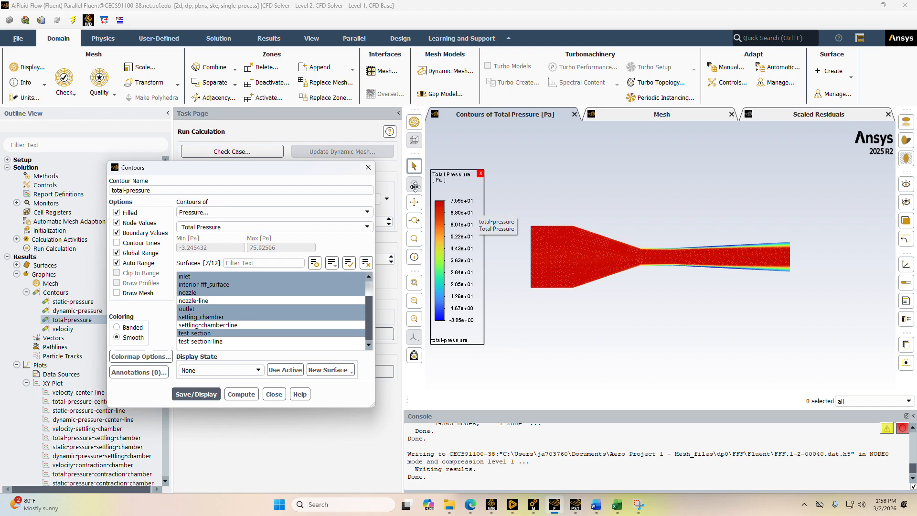
pyautogui.click(362, 168)
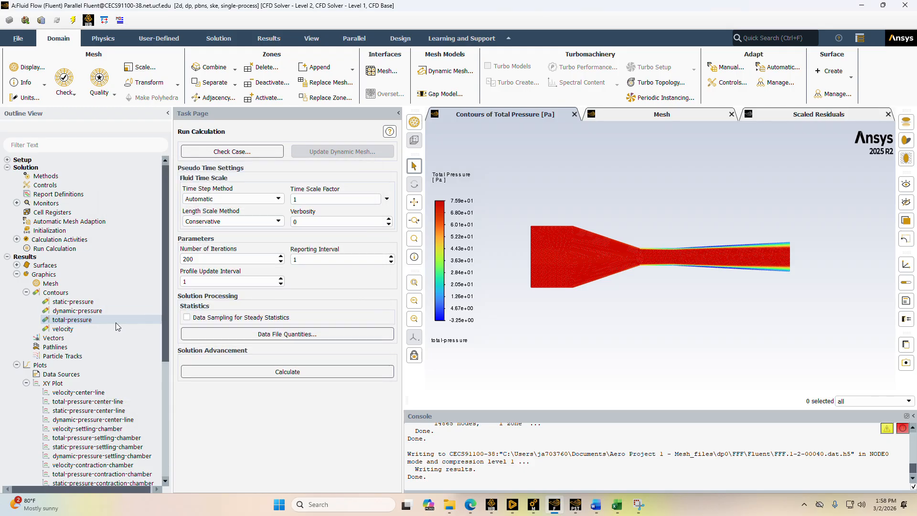
# Display the saved velocity magnitude contour after checking its surfaces, close its settings and collapse the Contours branch
pyautogui.doubleClick(114, 329)
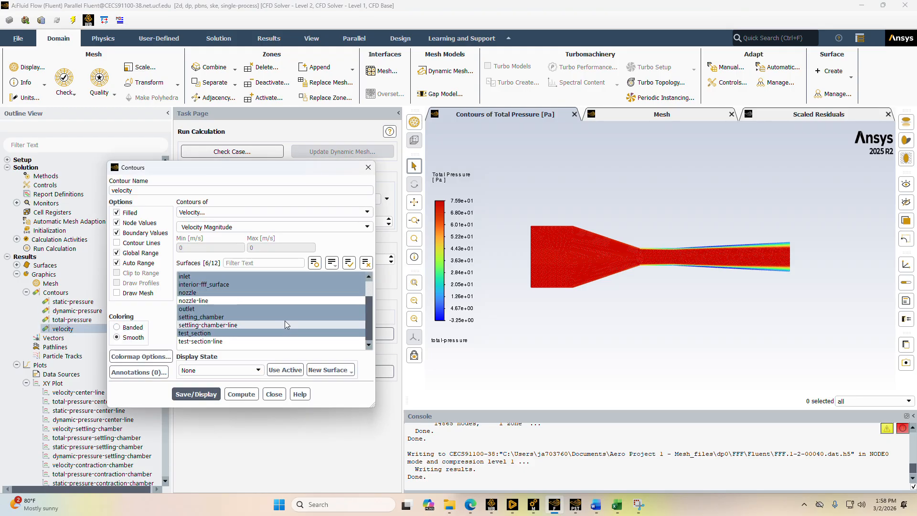
pyautogui.scroll(1, 286, 323)
pyautogui.scroll(-1, 274, 297)
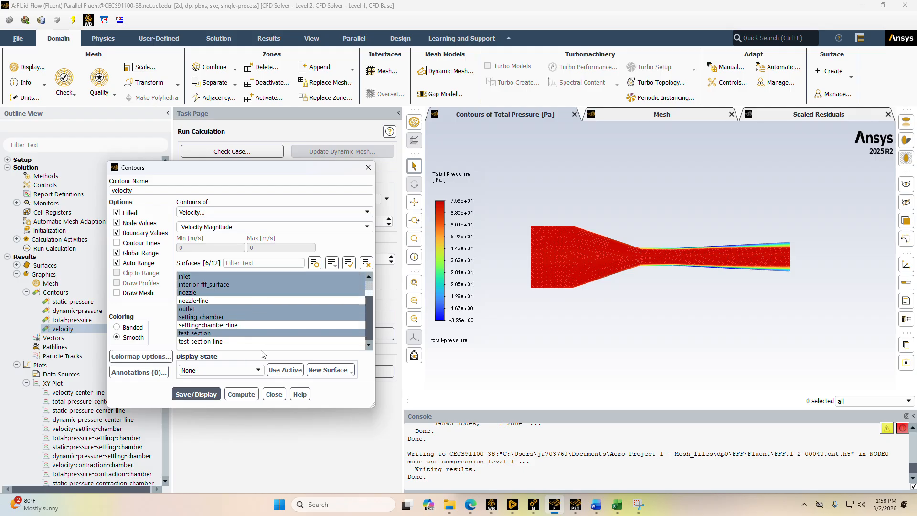
pyautogui.click(196, 394)
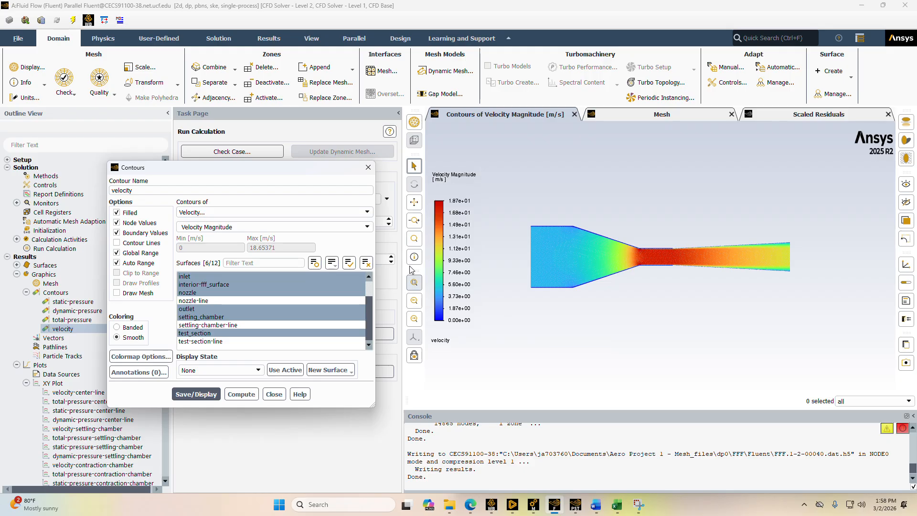
pyautogui.click(367, 168)
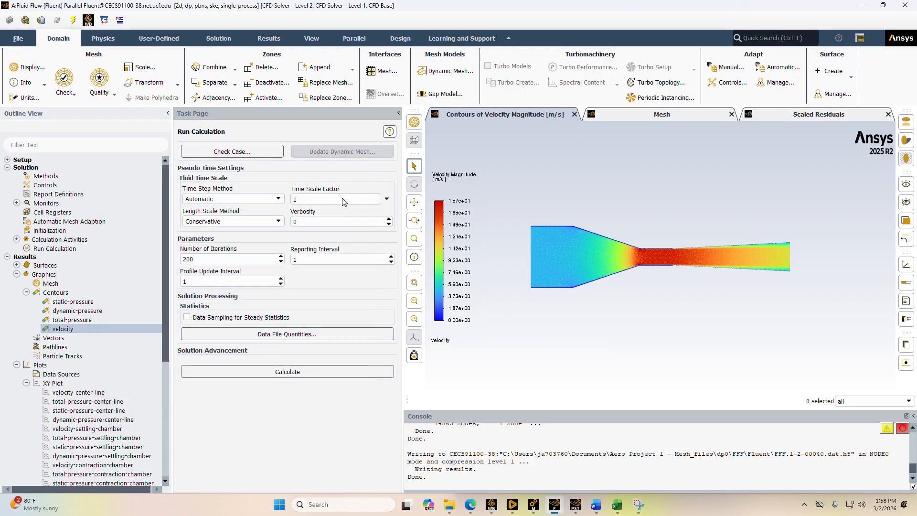
pyautogui.click(26, 292)
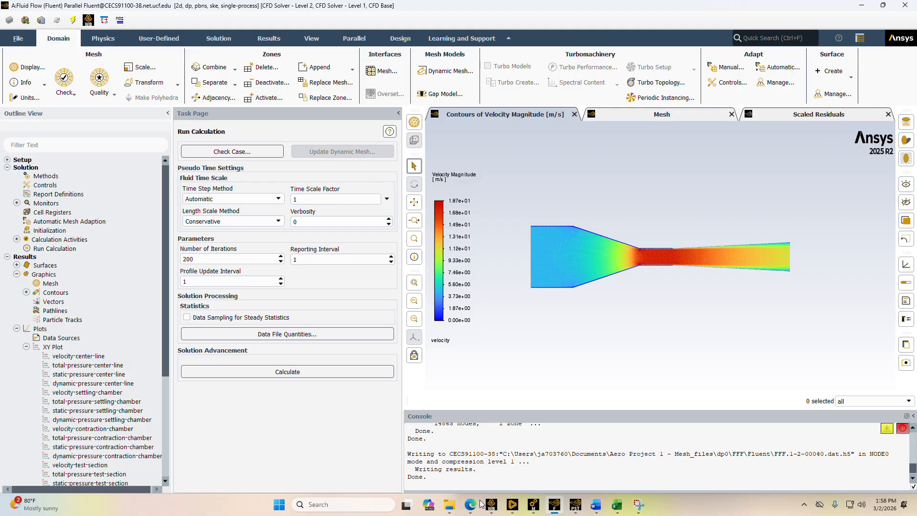
# Switch to the browser to check the centerline plot requirements in the Project 1 assignment and return to Fluent
pyautogui.moveTo(513, 505)
pyautogui.click(514, 471)
pyautogui.click(475, 512)
pyautogui.scroll(-3, 308, 300)
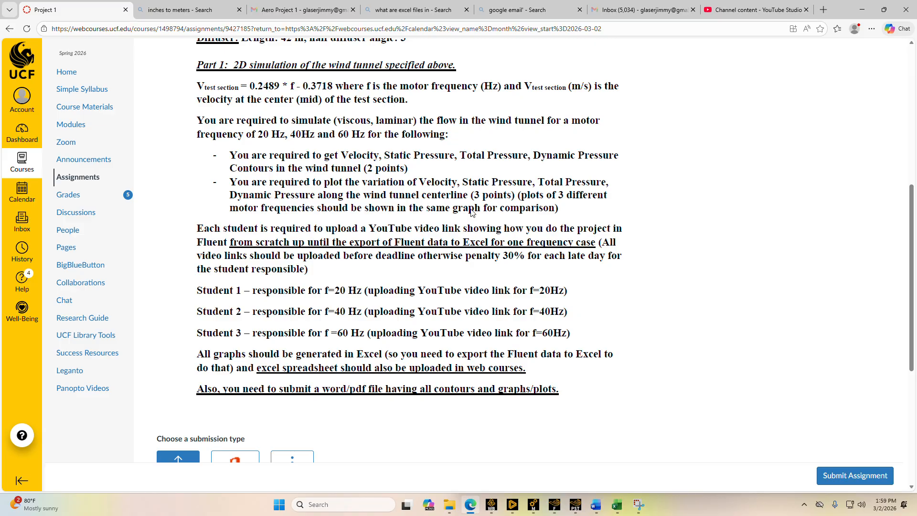
pyautogui.moveTo(522, 512)
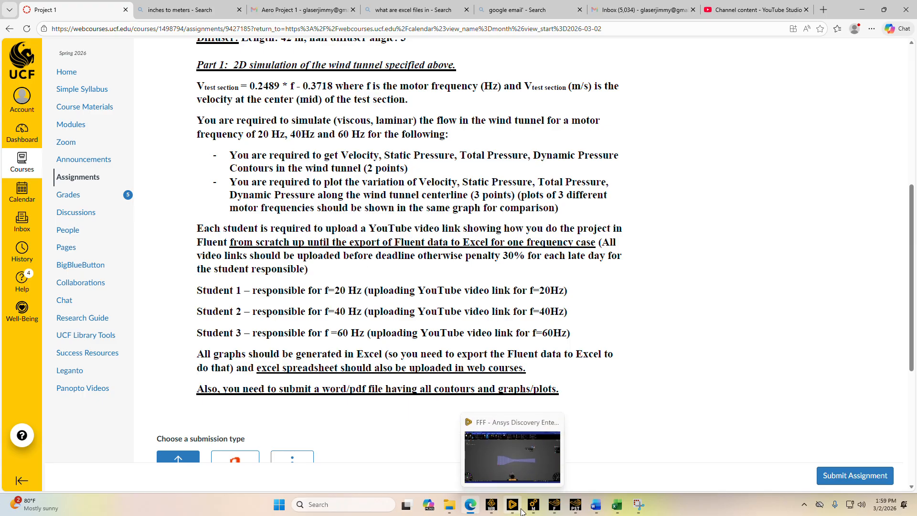
pyautogui.click(562, 508)
# Look through the center-line XY plots, examine the velocity-center-line plot's axis functions and surface, and close its settings
pyautogui.scroll(-3, 165, 312)
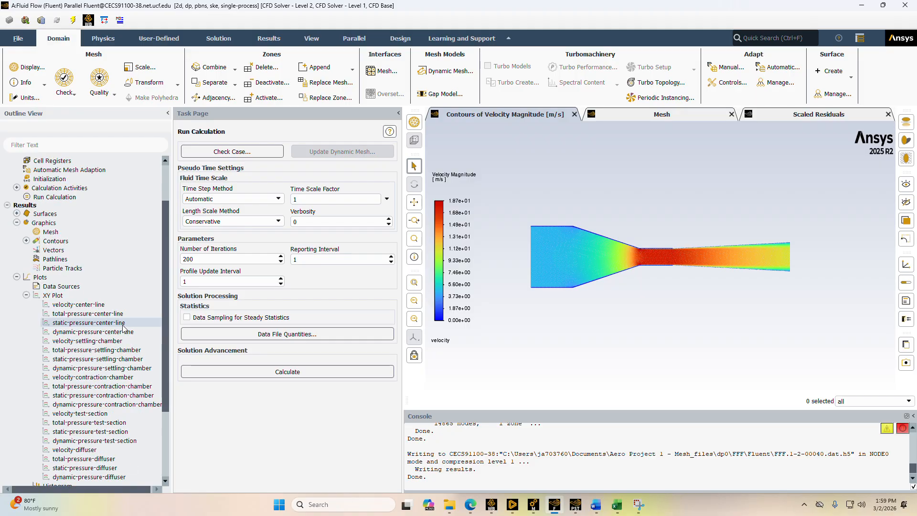
pyautogui.scroll(-2, 104, 377)
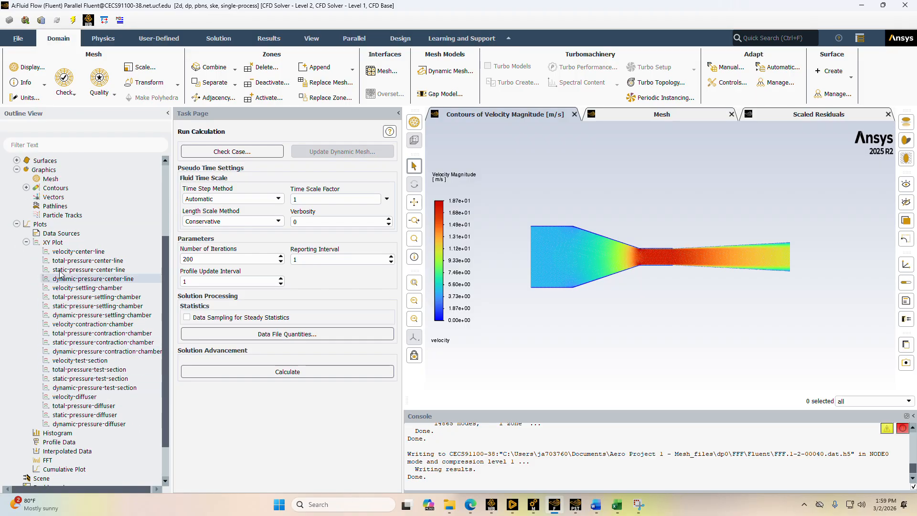
pyautogui.keyDown('shift'); pyautogui.click(96, 281); pyautogui.keyUp('shift')
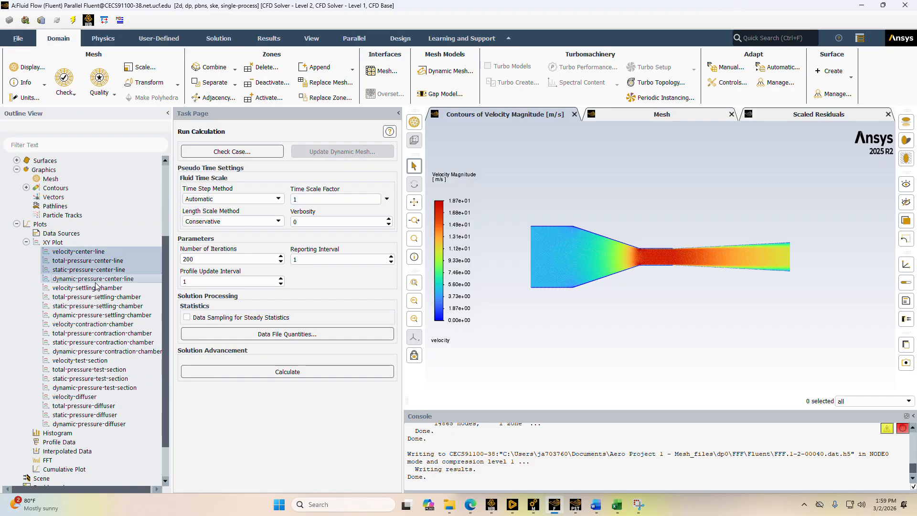
pyautogui.click(83, 252)
pyautogui.doubleClick(83, 252)
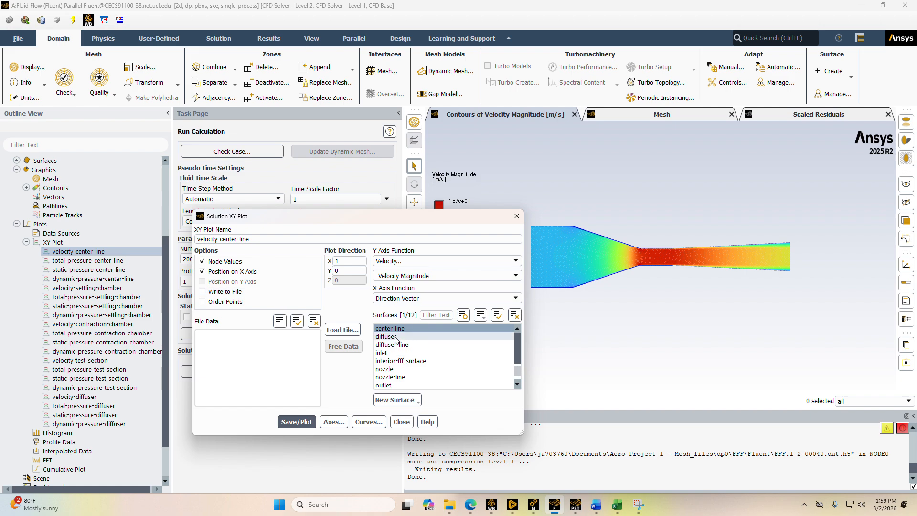
pyautogui.click(516, 216)
# Open the center-line surface's end point coordinates and switch to Discovery to compare them with the wind tunnel sketch dimensions
pyautogui.click(17, 161)
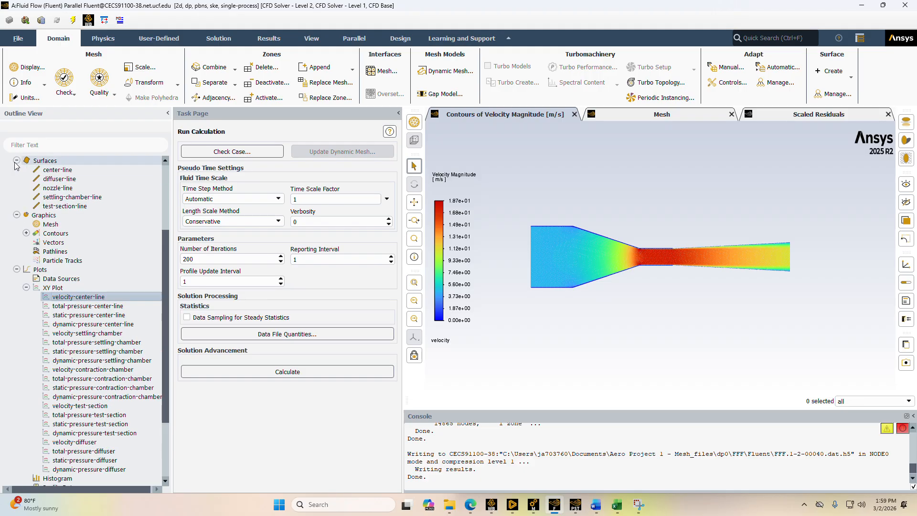
pyautogui.doubleClick(60, 170)
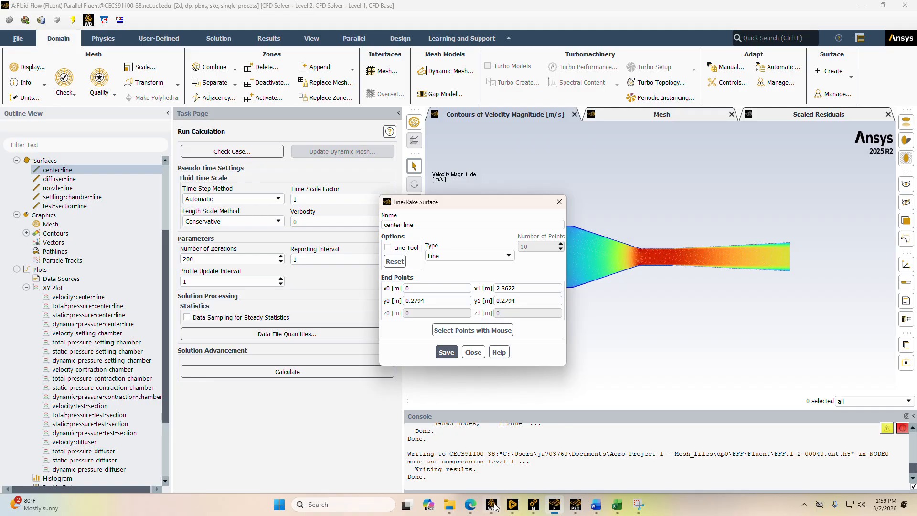
pyautogui.click(511, 508)
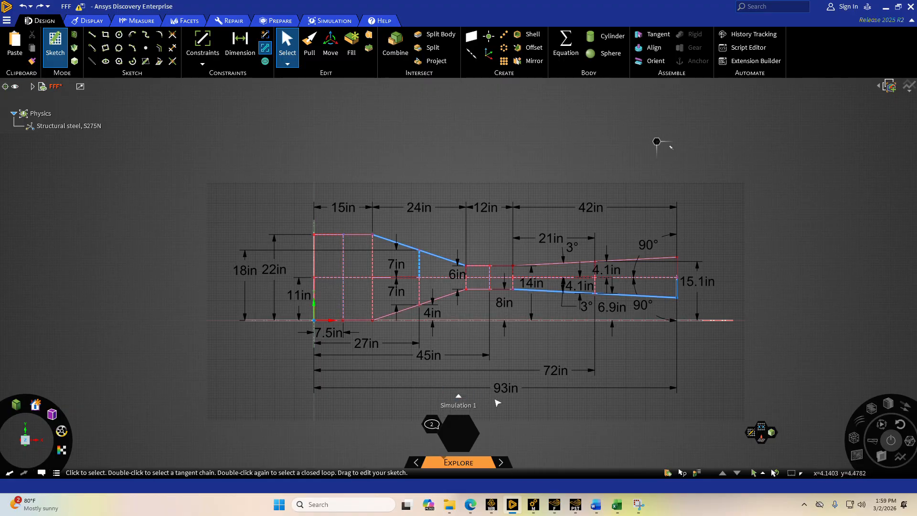
# Switch to the browser's unit converter, convert 11 inches to meters and return to the center-line surface settings in Fluent
pyautogui.click(470, 508)
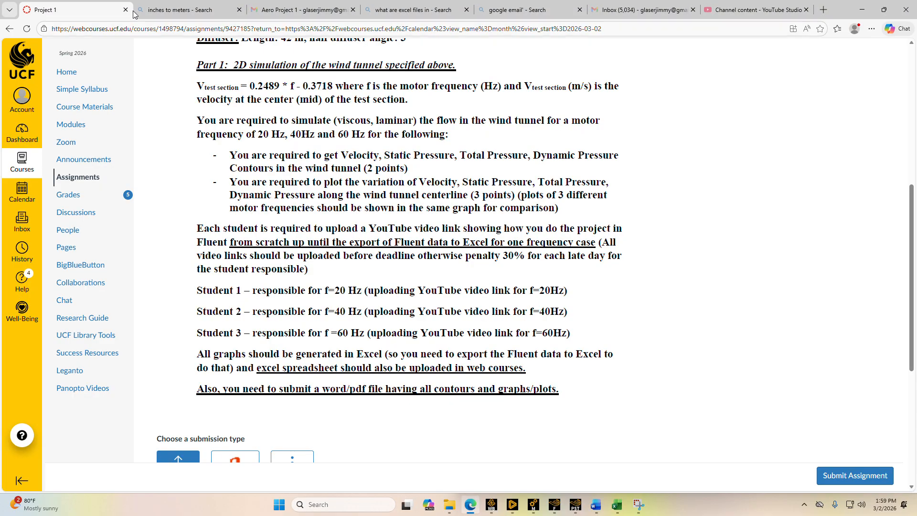
pyautogui.click(171, 9)
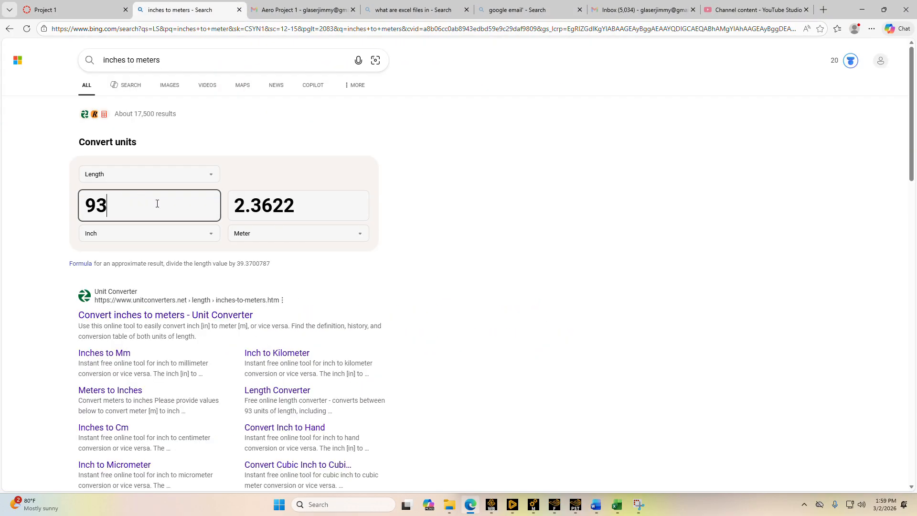
pyautogui.doubleClick(102, 195)
pyautogui.press('BackSpace')
pyautogui.write('11')
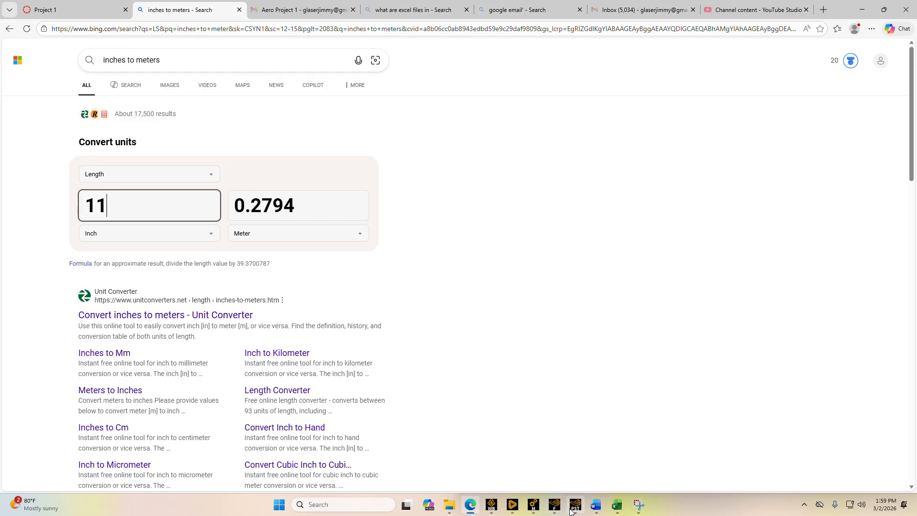
pyautogui.moveTo(564, 505)
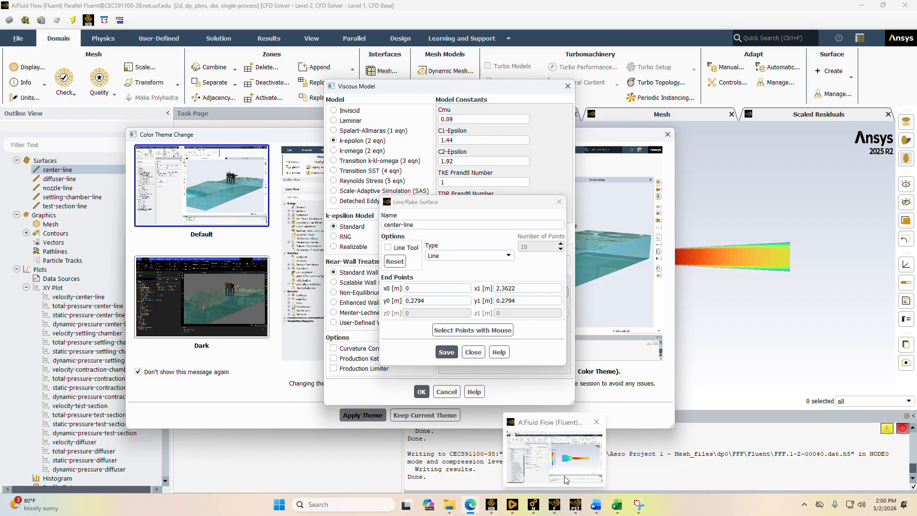
pyautogui.click(566, 480)
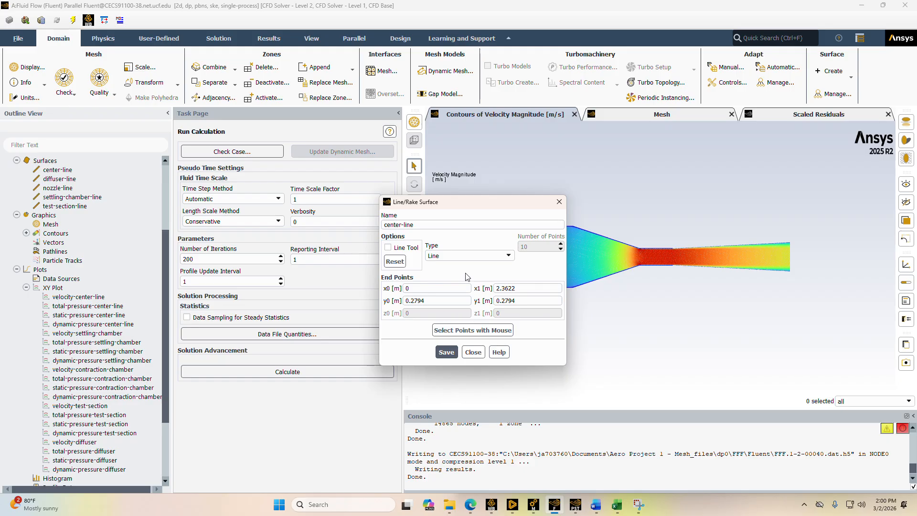
# Save the center-line surface, close its settings and display the line in the graphics window
pyautogui.click(447, 353)
pyautogui.click(559, 202)
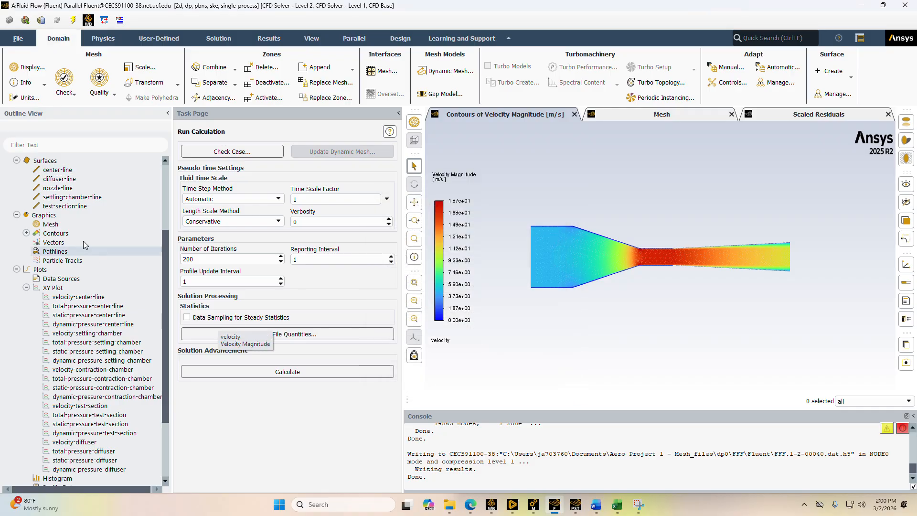
pyautogui.rightClick(53, 171)
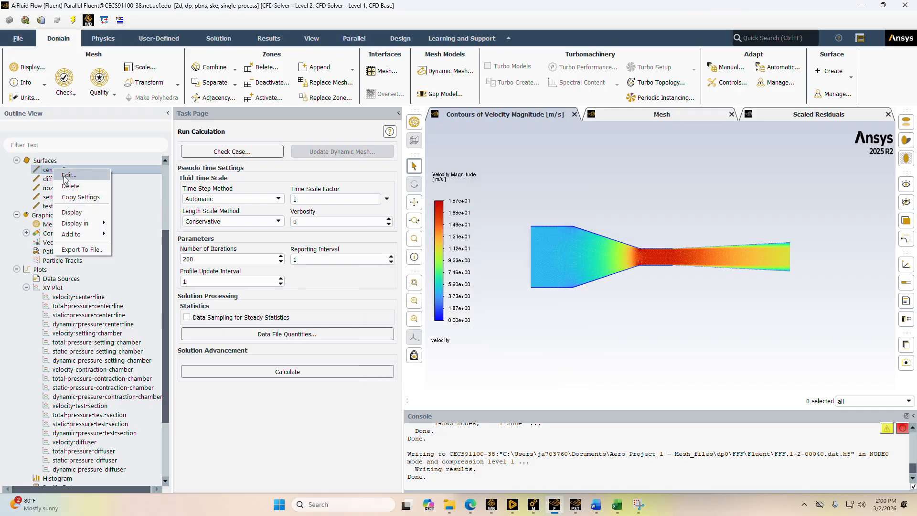
pyautogui.click(72, 214)
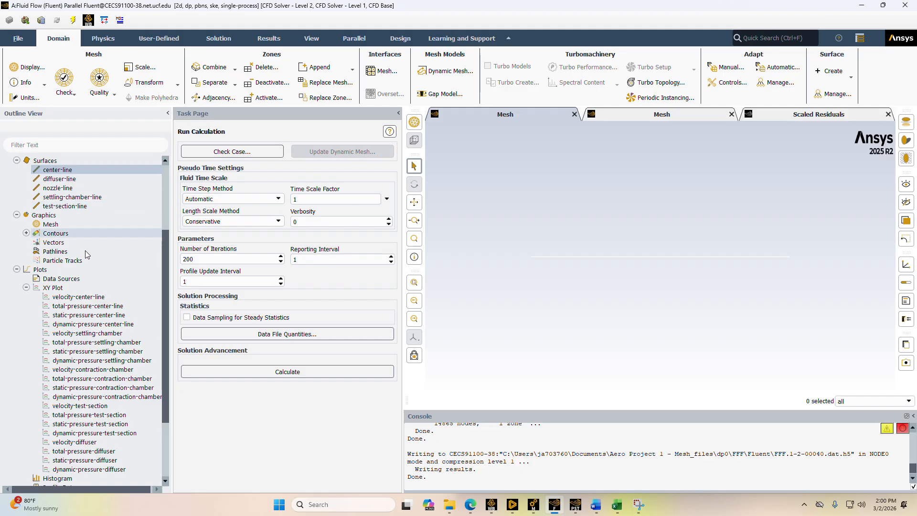
# Save and plot the velocity-center-line XY plot of velocity magnitude along the center-line surface, then close its settings
pyautogui.click(52, 297)
pyautogui.keyDown('shift'); pyautogui.click(115, 315); pyautogui.keyUp('shift')
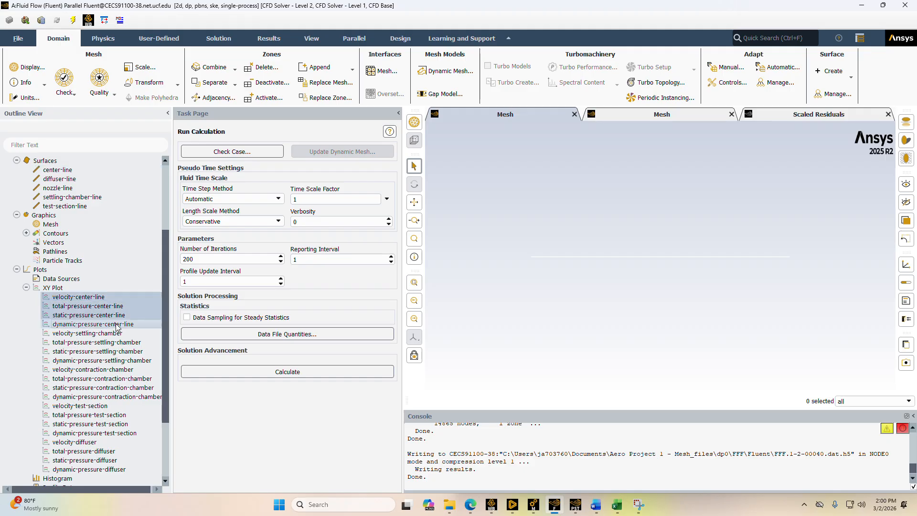
pyautogui.doubleClick(100, 297)
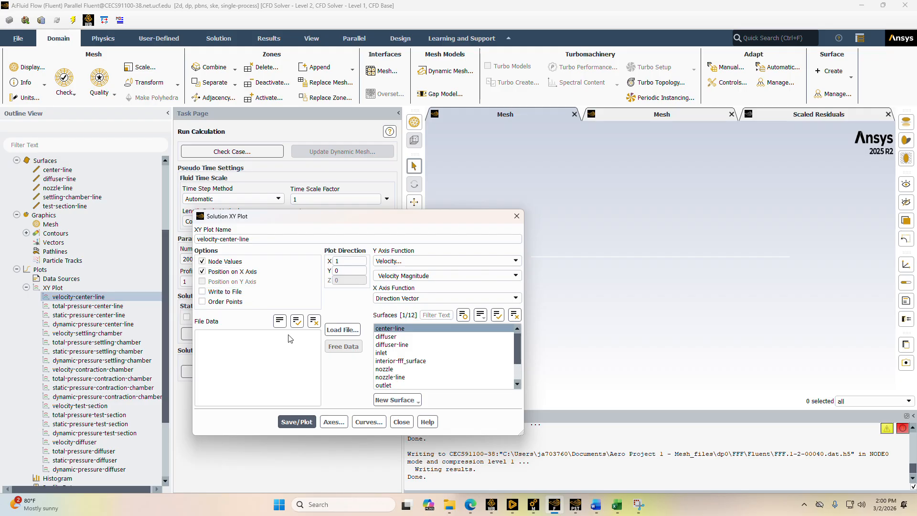
pyautogui.click(297, 422)
pyautogui.moveTo(406, 221); pyautogui.dragTo(271, 197)
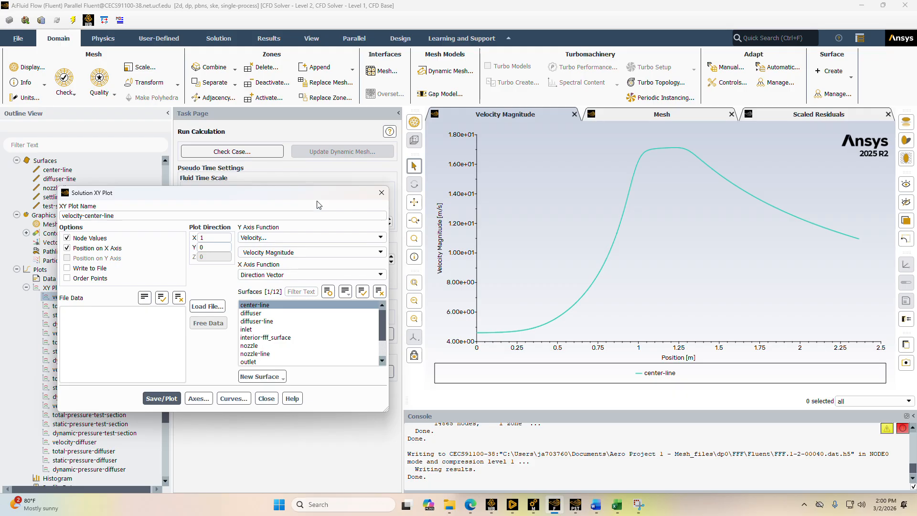
pyautogui.click(381, 193)
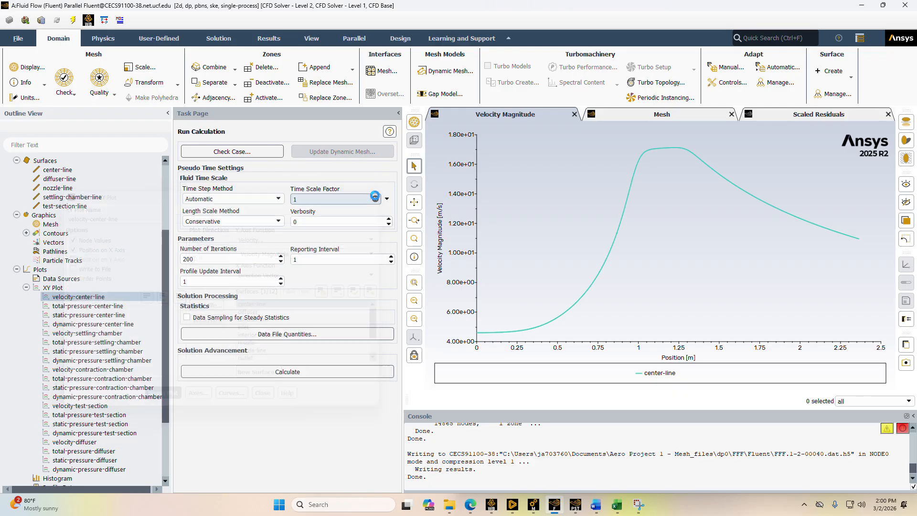
# Save and plot the total-pressure-center-line XY plot and close its settings
pyautogui.click(90, 305)
pyautogui.doubleClick(90, 306)
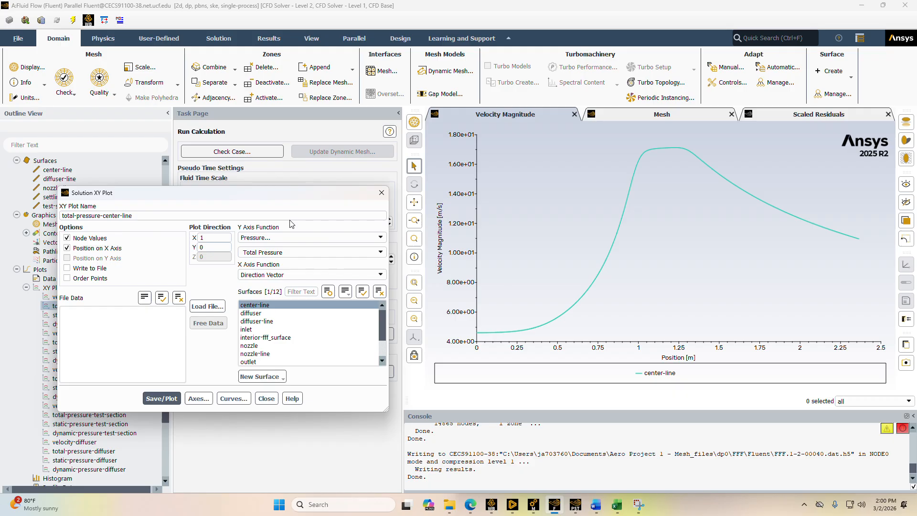
pyautogui.click(169, 399)
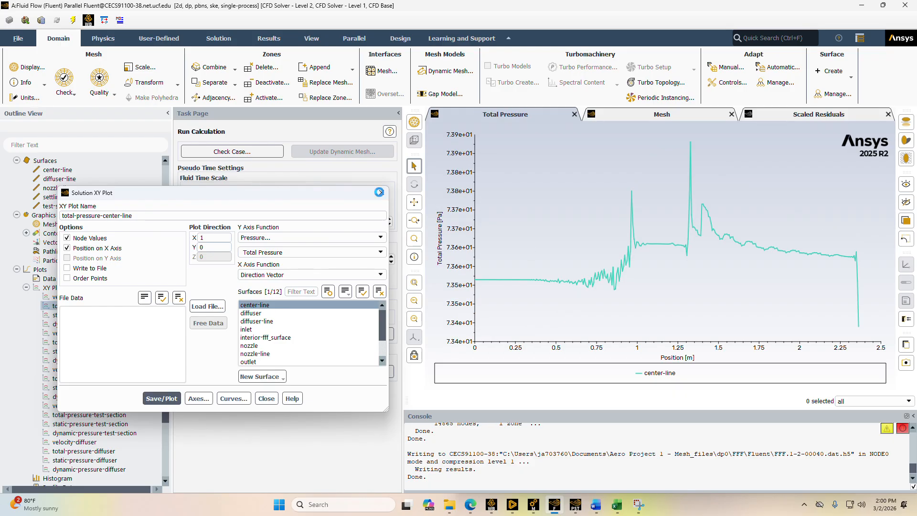
pyautogui.click(381, 192)
# Save and plot the static-pressure-center-line XY plot and close its settings
pyautogui.click(90, 314)
pyautogui.doubleClick(90, 315)
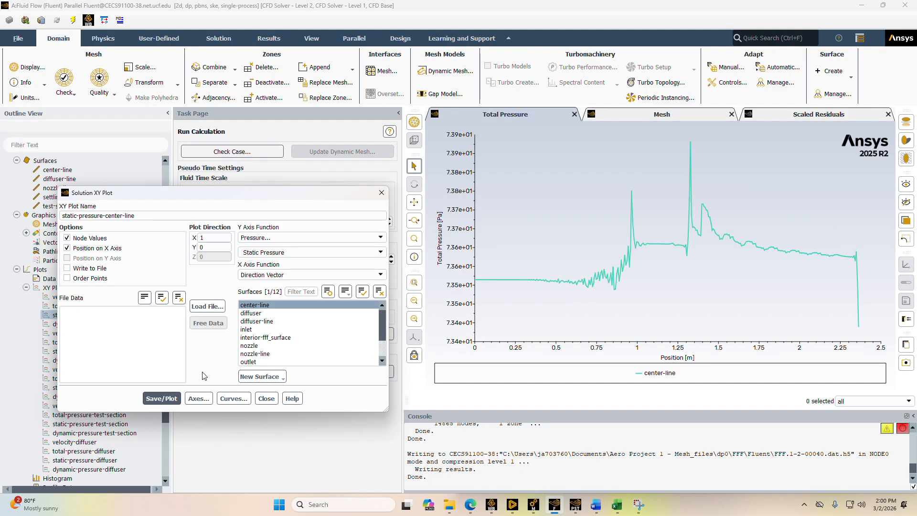
pyautogui.click(160, 398)
pyautogui.click(379, 193)
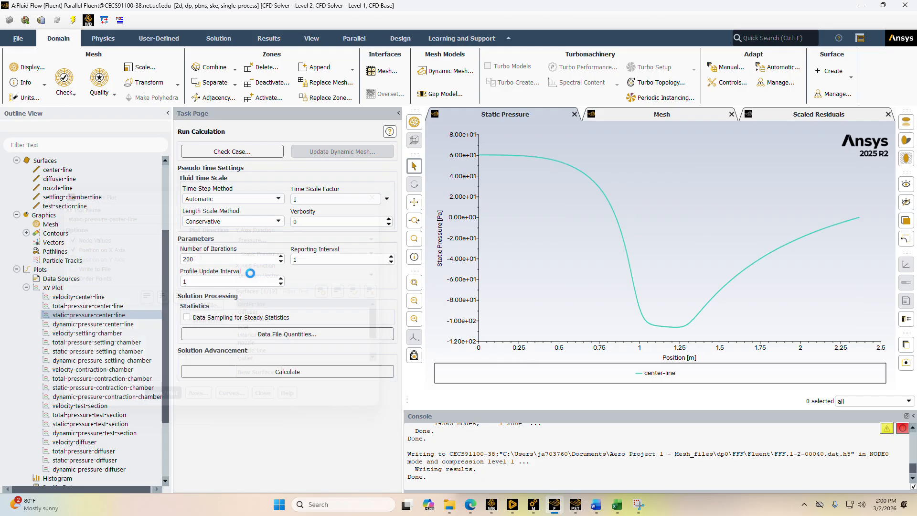
# Save and plot the dynamic-pressure-center-line XY plot and close its settings
pyautogui.click(147, 323)
pyautogui.doubleClick(147, 323)
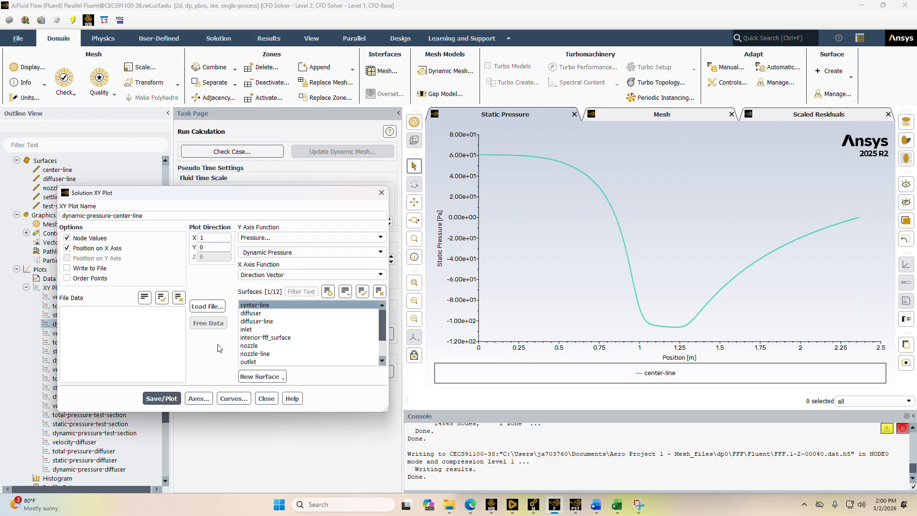
pyautogui.click(161, 399)
pyautogui.click(382, 193)
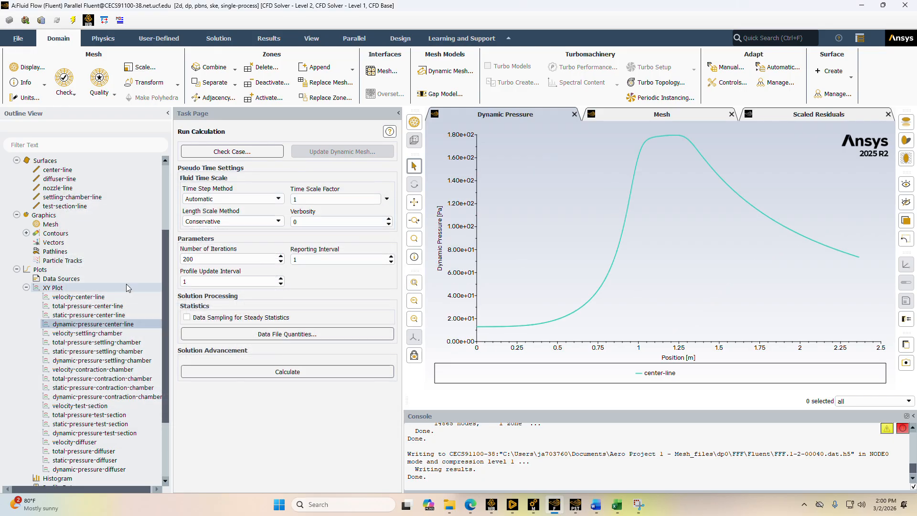
# Set the dynamic-pressure-center-line plot to Write to File and look through the save location for the XY file
pyautogui.click(71, 333)
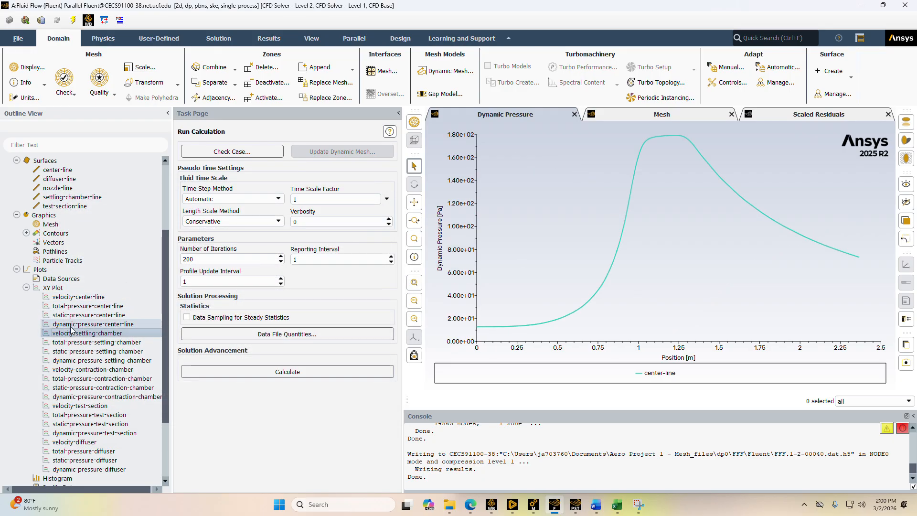
pyautogui.click(60, 297)
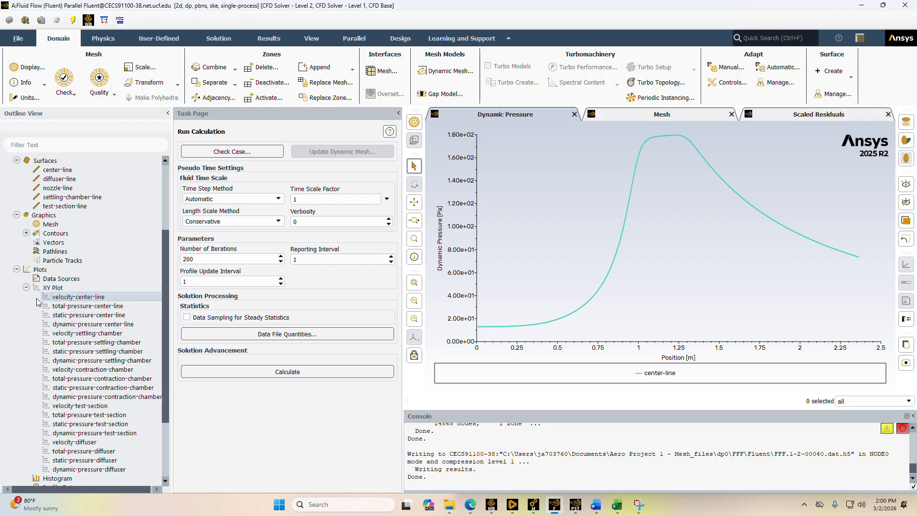
pyautogui.keyDown('shift'); pyautogui.click(84, 316); pyautogui.keyUp('shift')
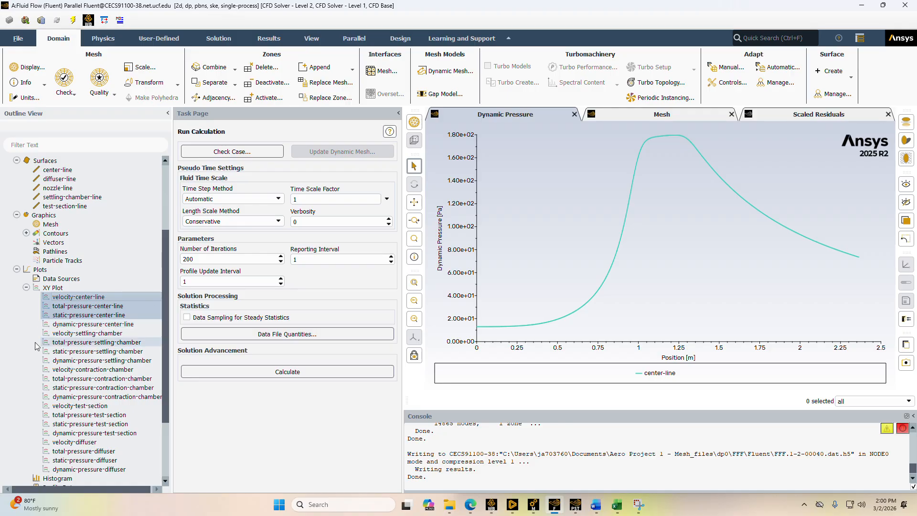
pyautogui.doubleClick(71, 324)
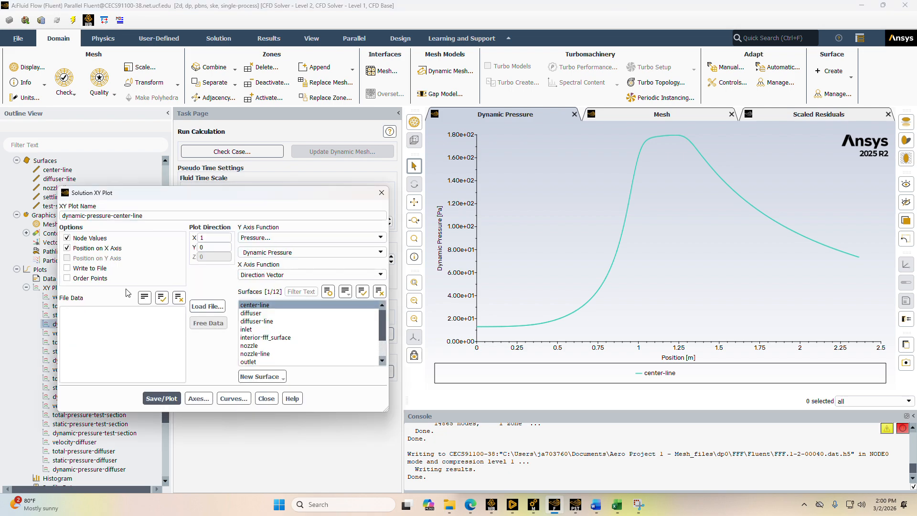
pyautogui.click(67, 270)
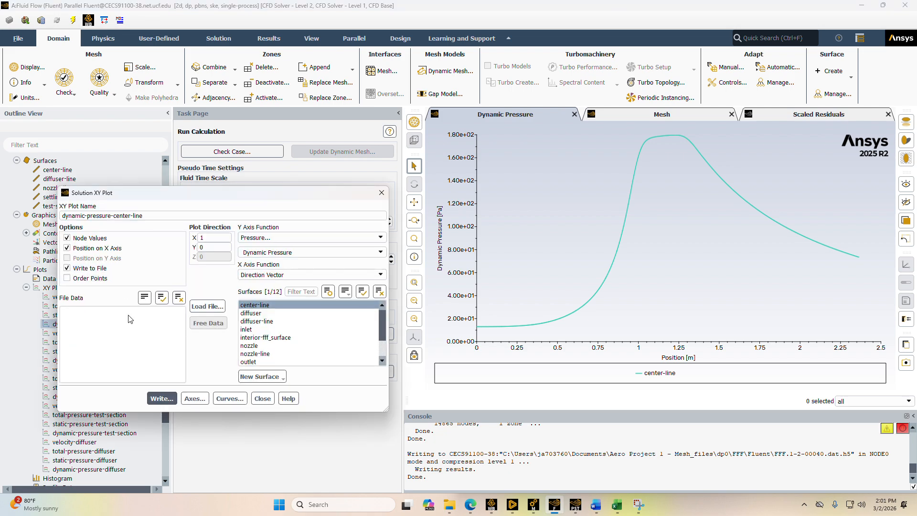
pyautogui.click(162, 398)
pyautogui.click(337, 190)
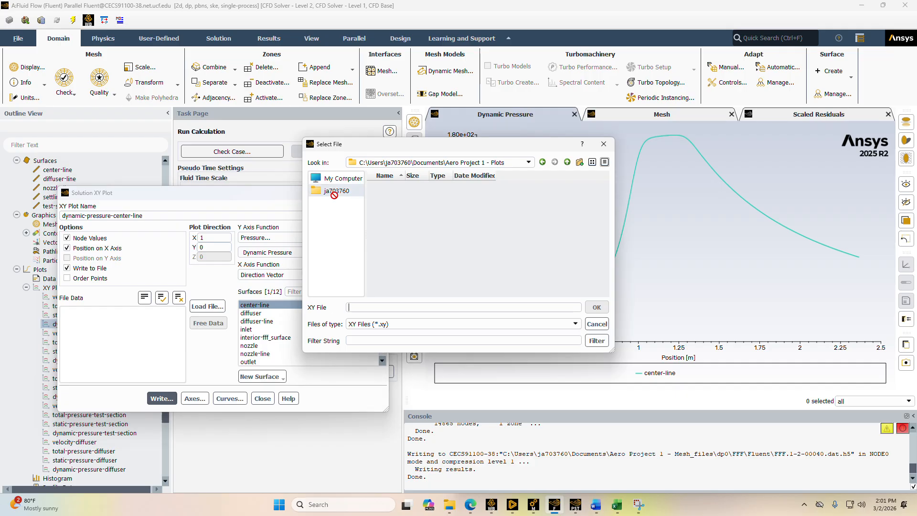
pyautogui.doubleClick(392, 236)
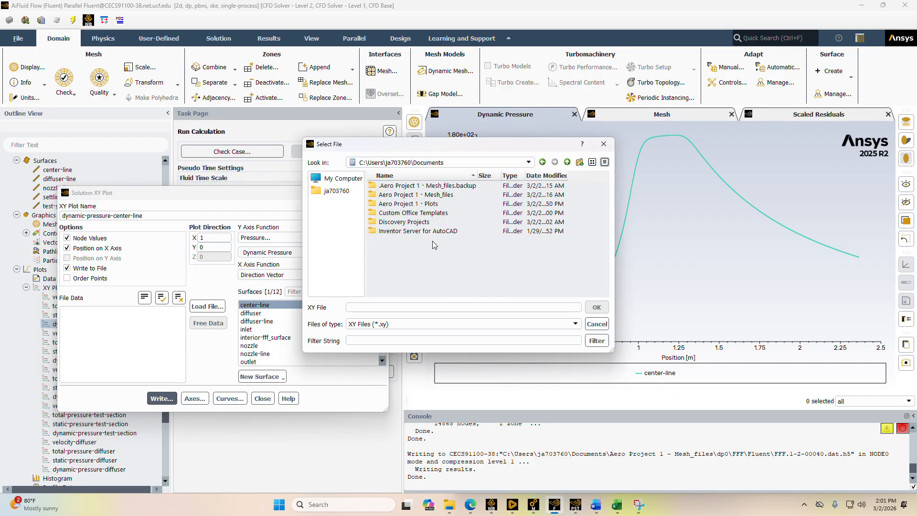
pyautogui.click(603, 145)
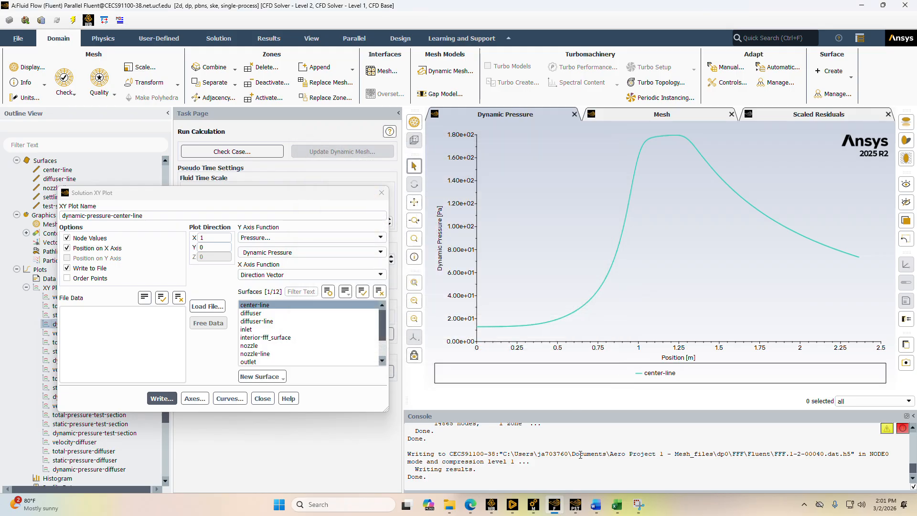
pyautogui.moveTo(598, 503)
pyautogui.moveTo(466, 457)
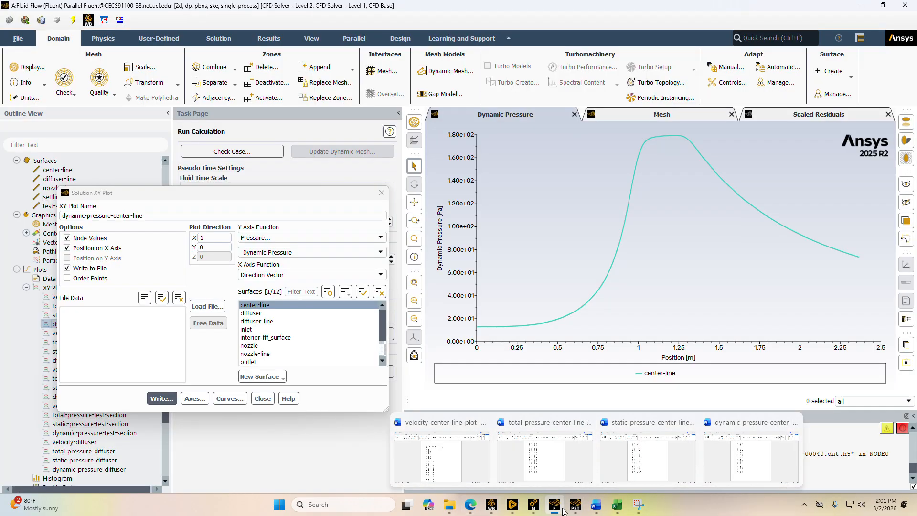
pyautogui.click(151, 400)
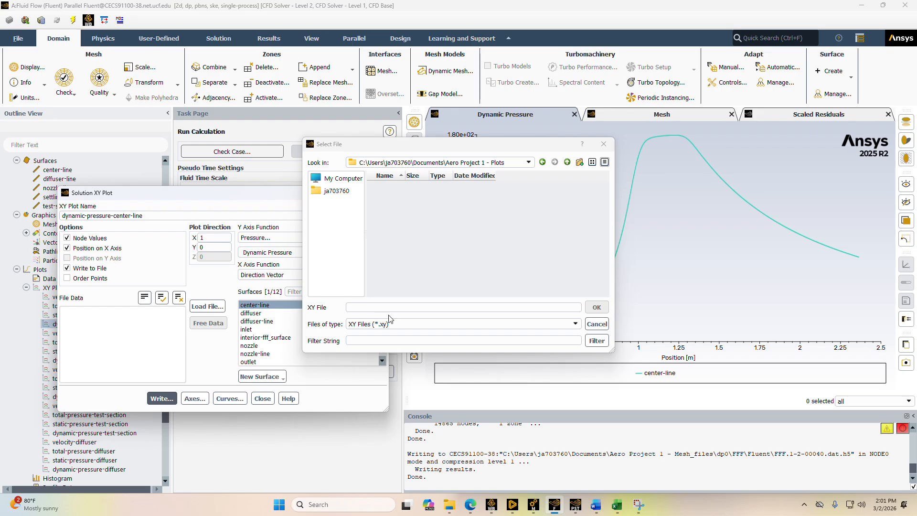
# Switch to File Explorer, open the Aero Project 1 - Plots folder and check which apps can open velocity-center-line-plot
pyautogui.click(449, 505)
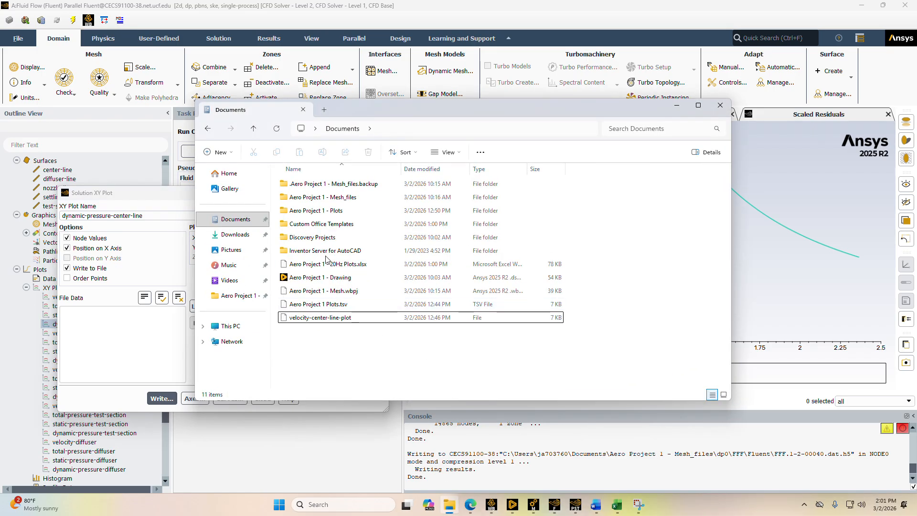
pyautogui.click(356, 305)
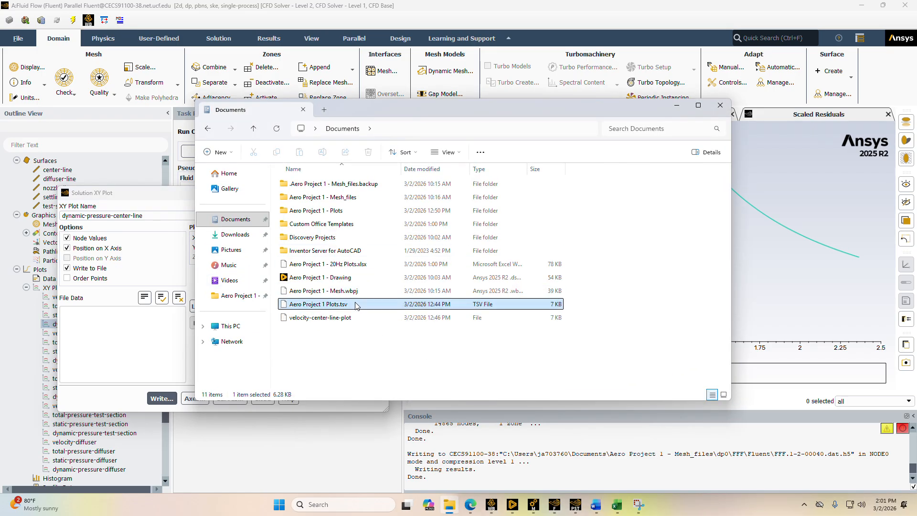
pyautogui.doubleClick(356, 305)
pyautogui.click(344, 211)
pyautogui.doubleClick(344, 211)
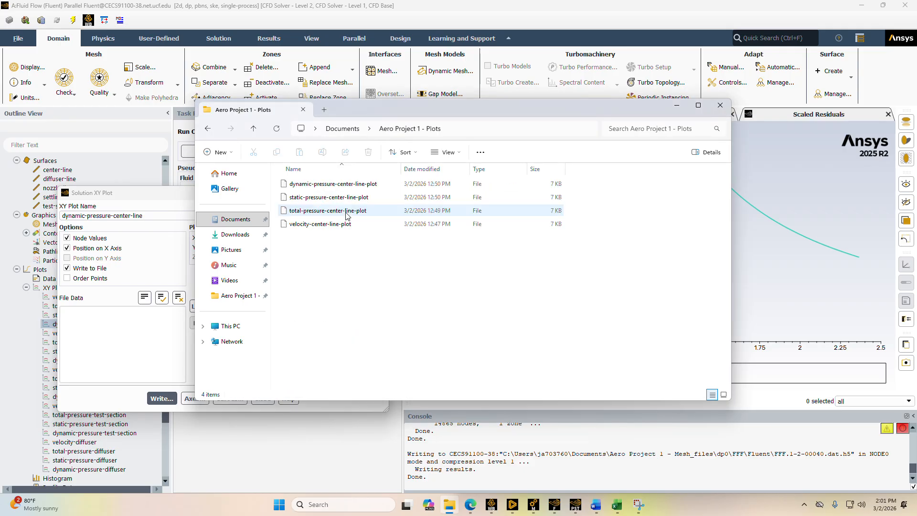
pyautogui.click(342, 225)
pyautogui.doubleClick(342, 225)
pyautogui.scroll(-3, 459, 287)
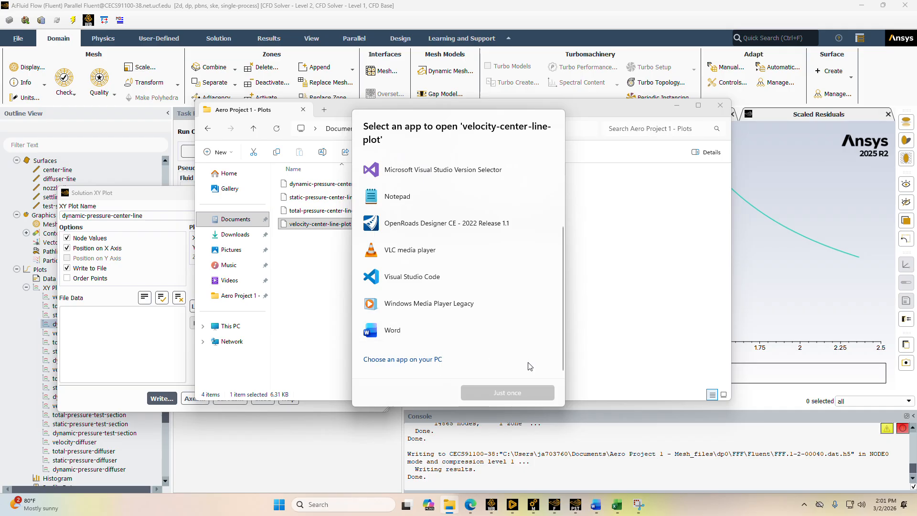
pyautogui.click(603, 312)
# Switch to the velocity-center-line-plot document in Word and select rows of its position and velocity data
pyautogui.moveTo(597, 506)
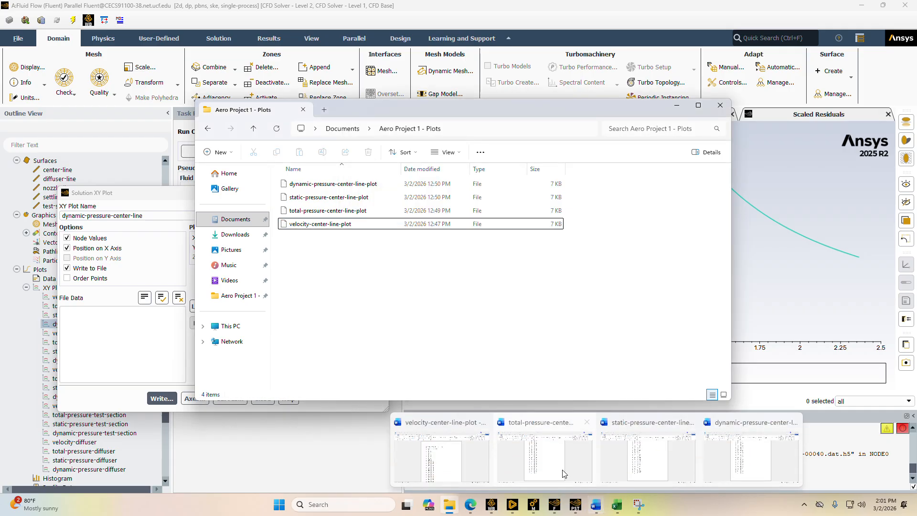
pyautogui.moveTo(566, 458)
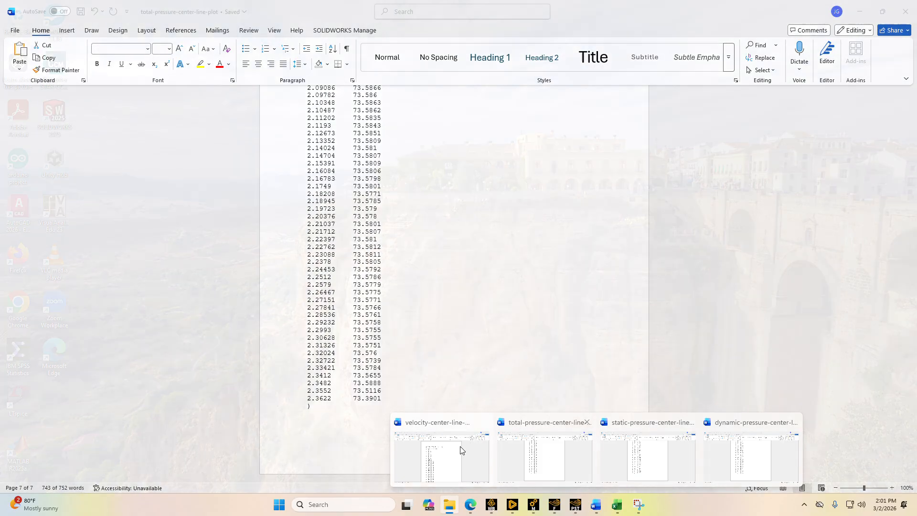
pyautogui.click(457, 450)
pyautogui.moveTo(310, 175); pyautogui.dragTo(430, 387)
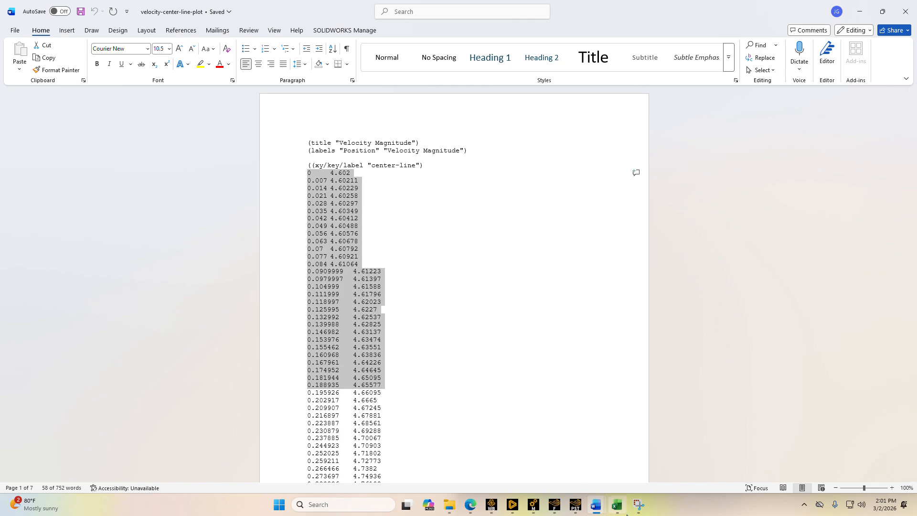
# Switch to the Aero Project 1 - 20Hz Plots workbook in Excel, maximize it and examine the velocity, static and total pressure charts
pyautogui.moveTo(617, 504)
pyautogui.click(619, 476)
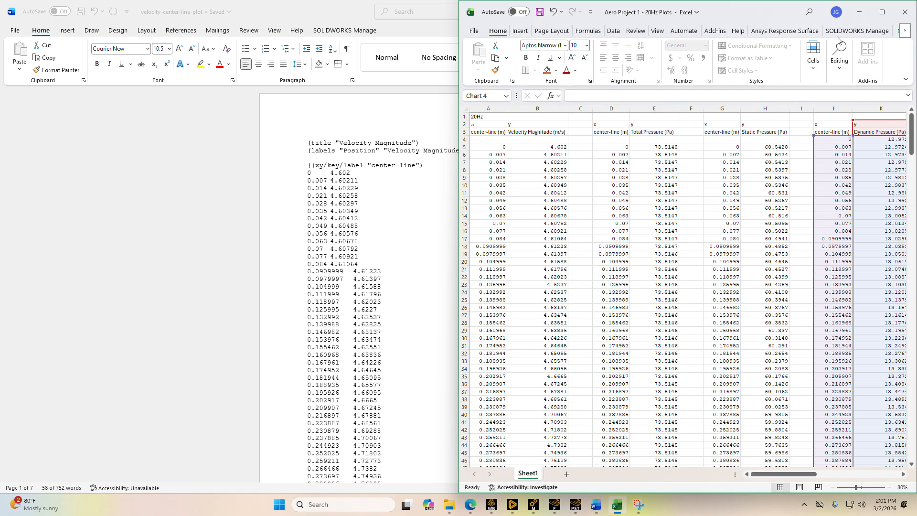
pyautogui.click(881, 13)
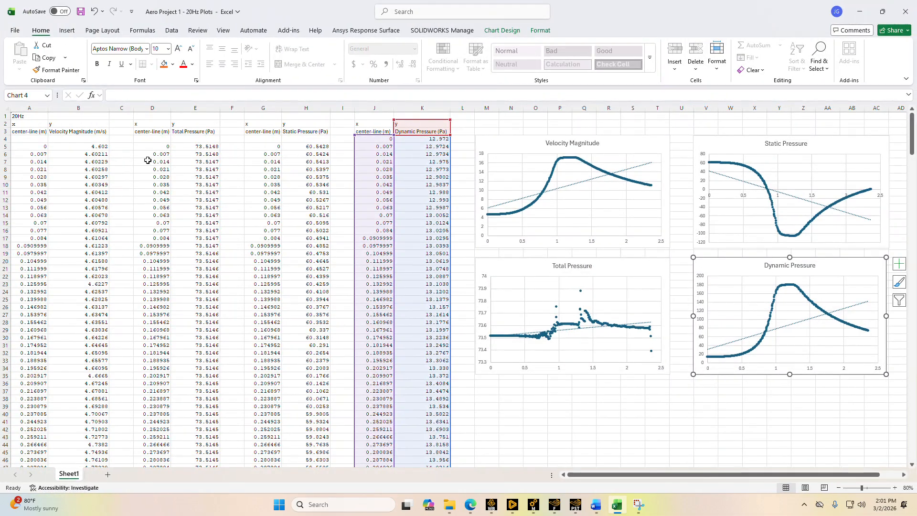
pyautogui.click(500, 149)
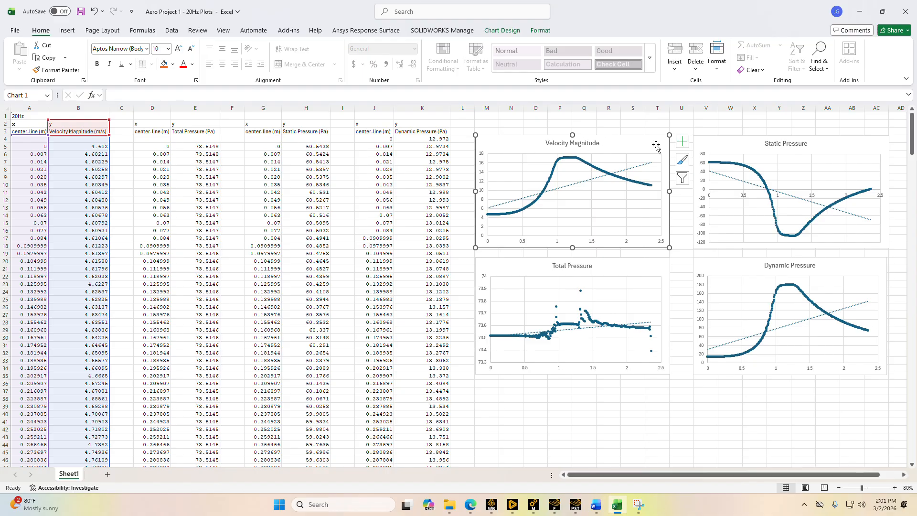
pyautogui.click(715, 148)
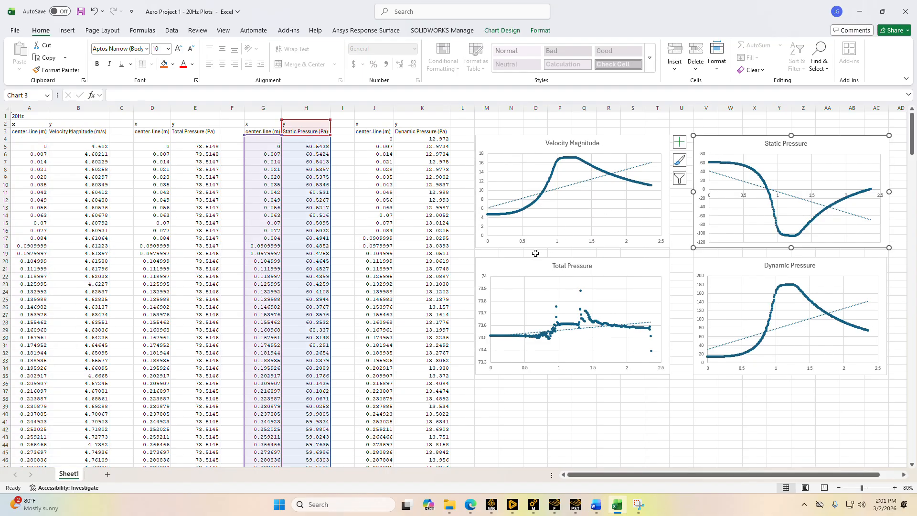
pyautogui.click(530, 270)
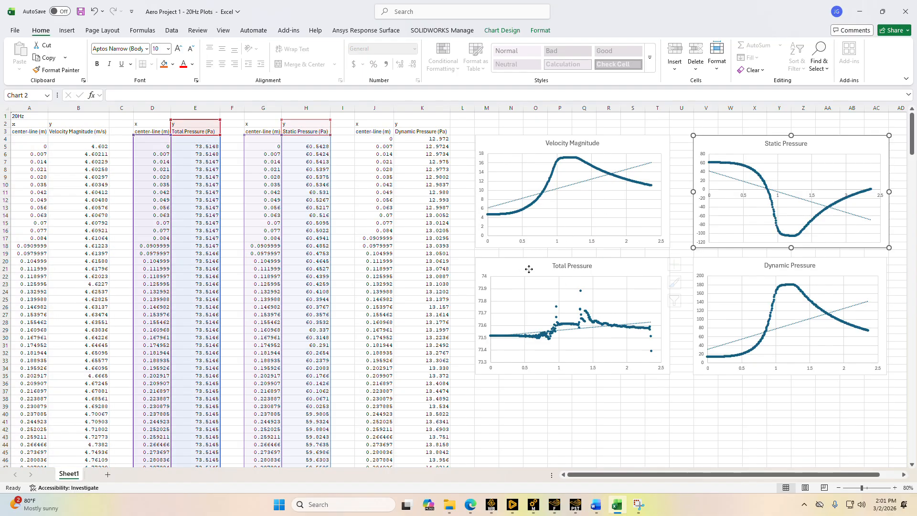
# Select the Dynamic Pressure chart to examine it and switch to the Ansys Fluent solver window
pyautogui.click(721, 263)
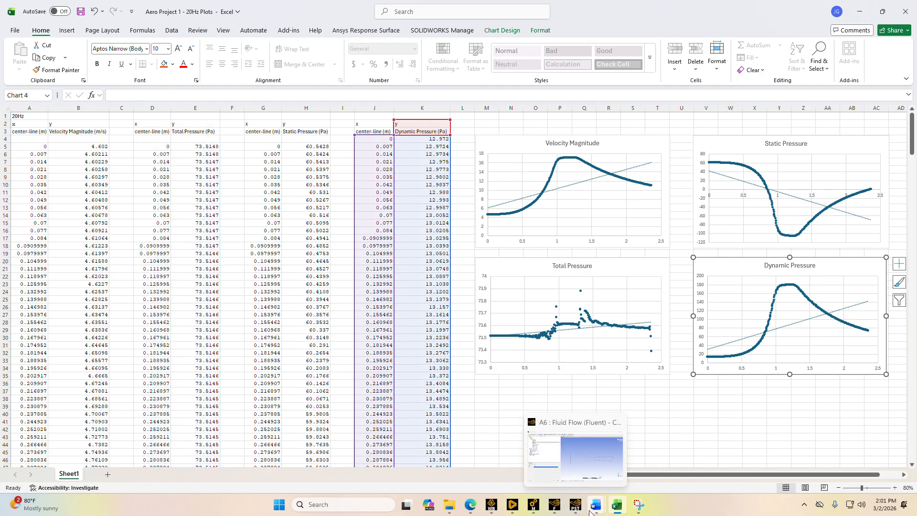
pyautogui.moveTo(562, 512)
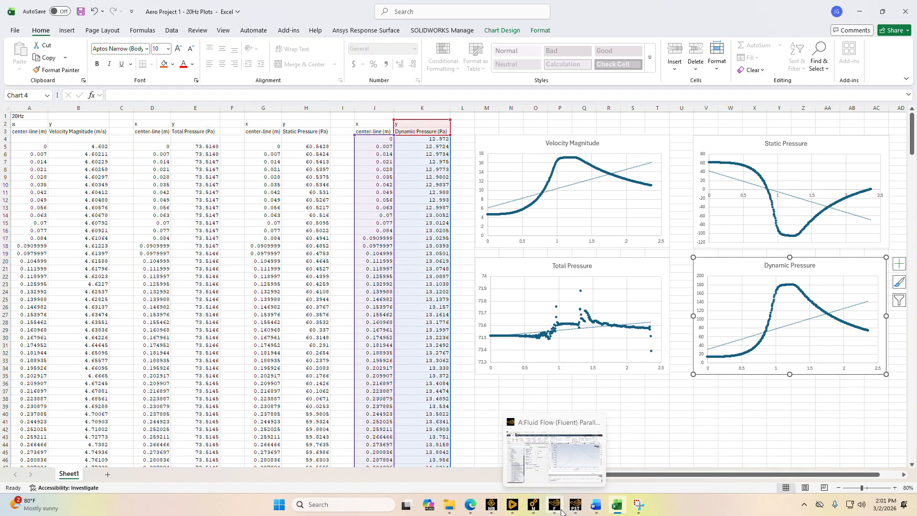
pyautogui.click(554, 470)
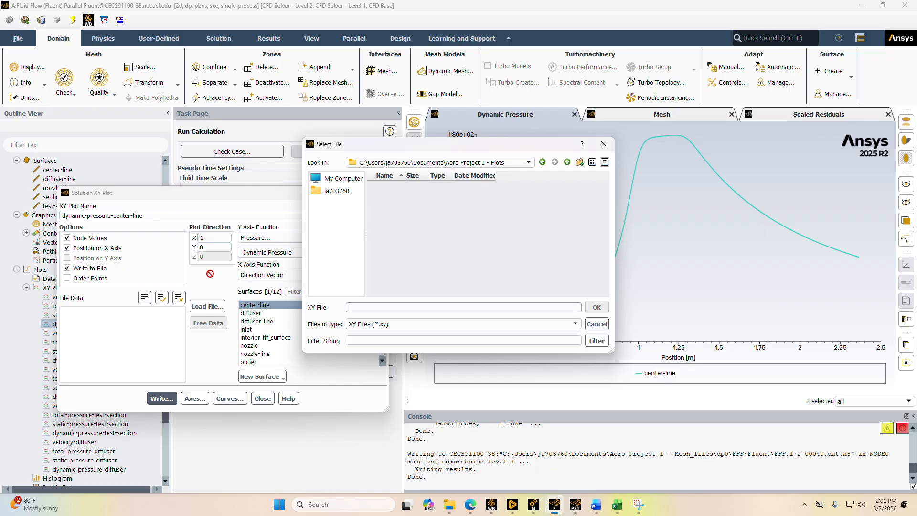
# Close the file selection and XY plot dialogs without writing a file, and select the four center-line plots from velocity to dynamic pressure
pyautogui.moveTo(615, 145); pyautogui.dragTo(609, 145)
pyautogui.click(601, 145)
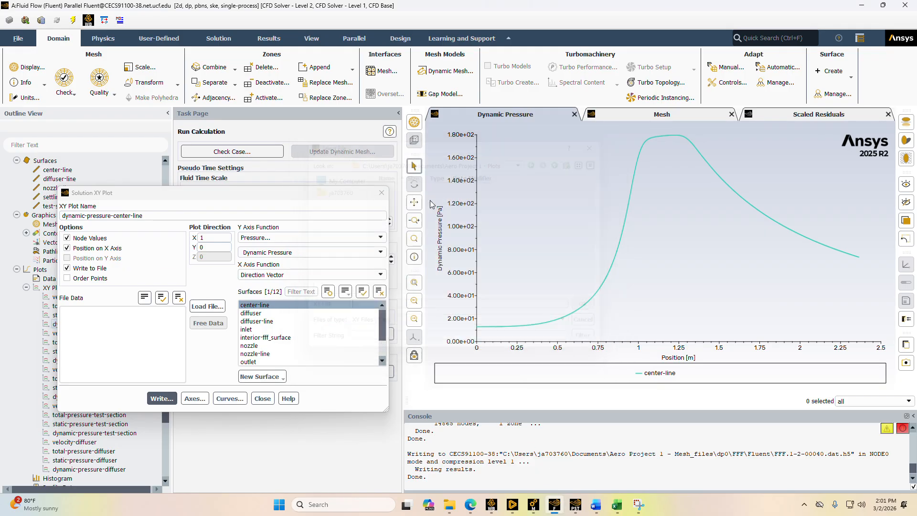
pyautogui.click(382, 193)
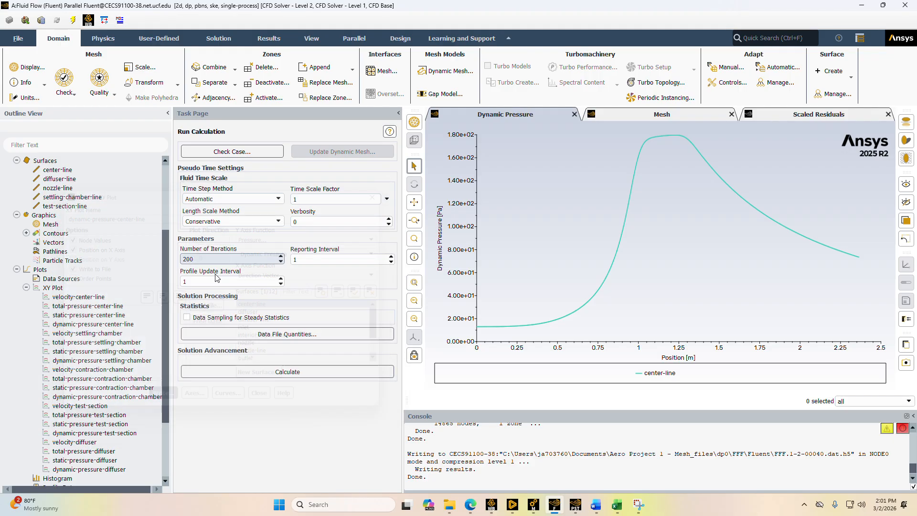
pyautogui.keyDown('shift'); pyautogui.click(102, 327); pyautogui.keyUp('shift')
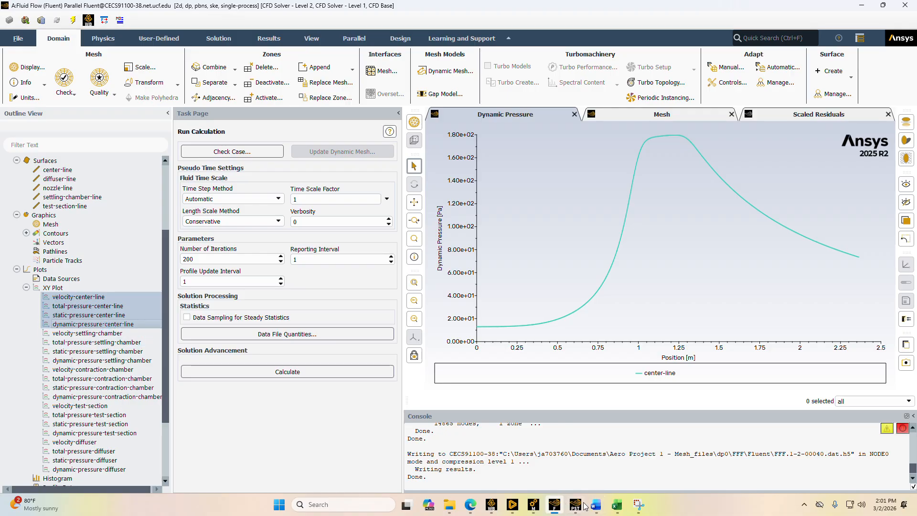
# Switch to Excel and Edge, arranging the 20Hz Plots workbook and the Project 1 assignment page side by side
pyautogui.click(617, 504)
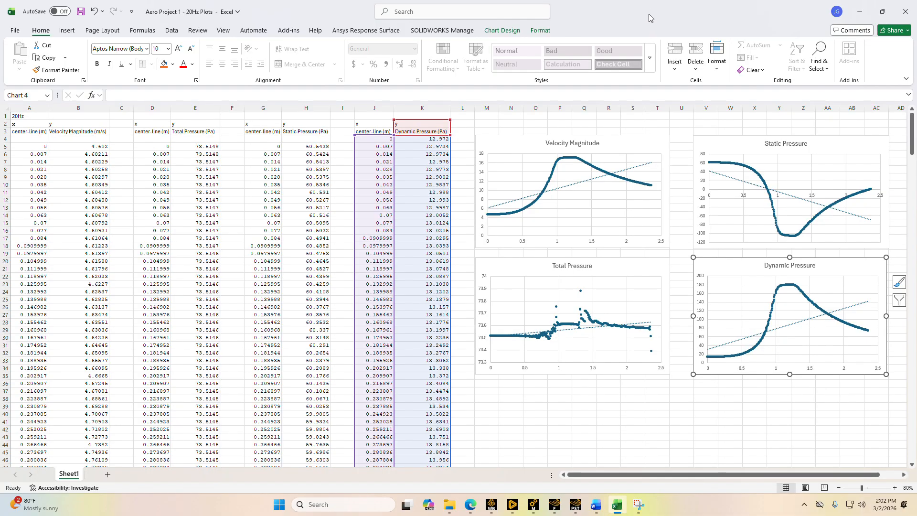
pyautogui.press('super+Right')
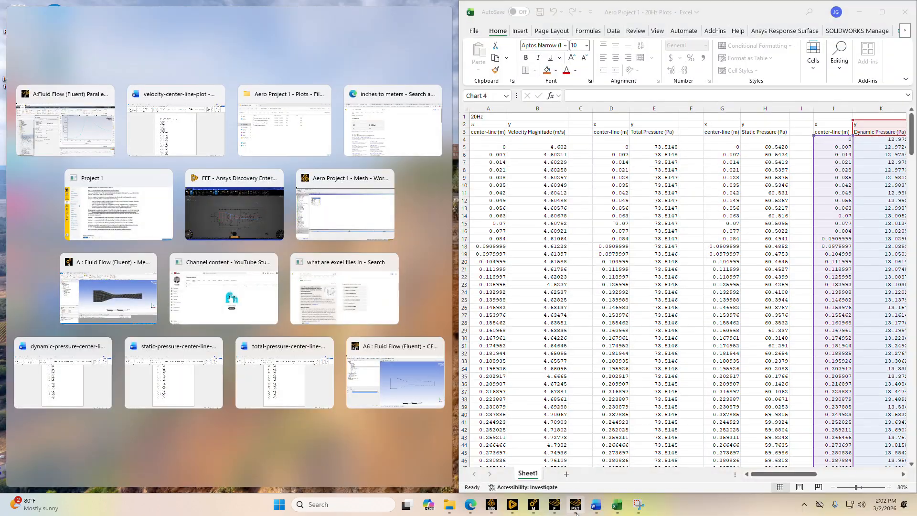
pyautogui.moveTo(470, 506)
pyautogui.click(470, 475)
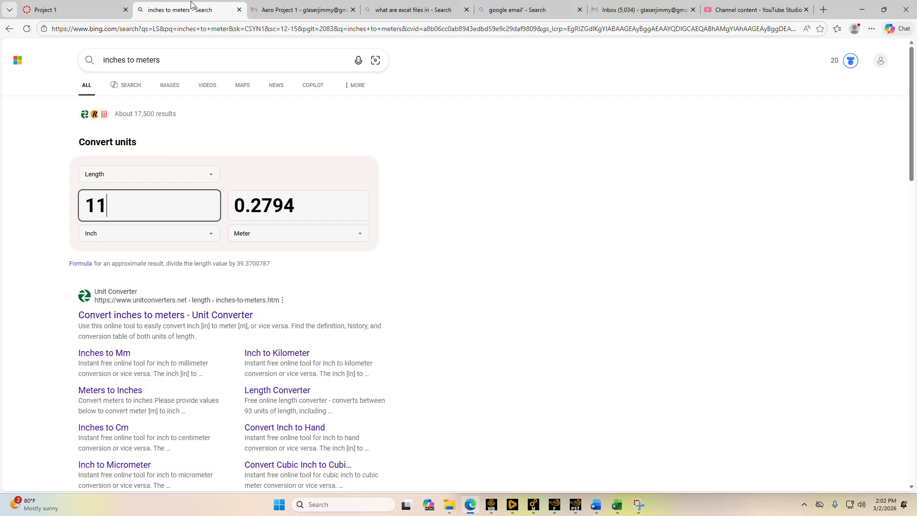
pyautogui.click(72, 11)
pyautogui.scroll(1, 485, 345)
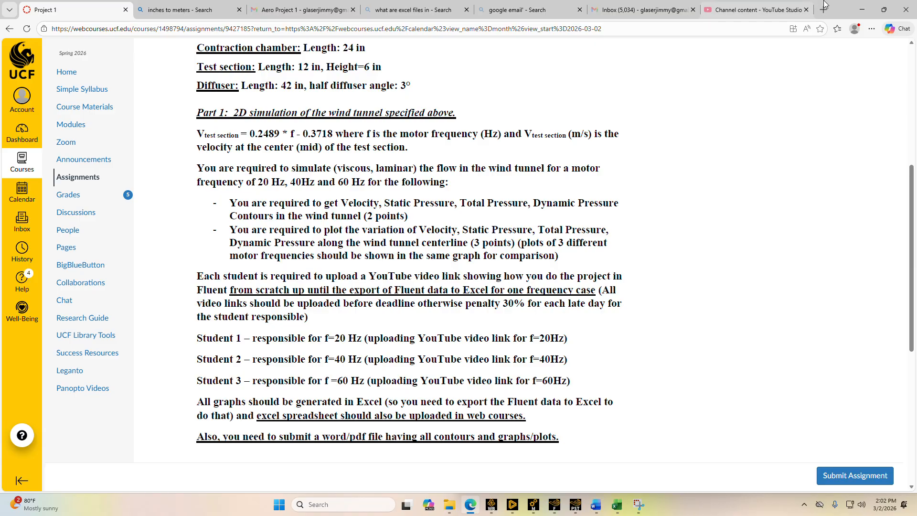
pyautogui.doubleClick(846, 13)
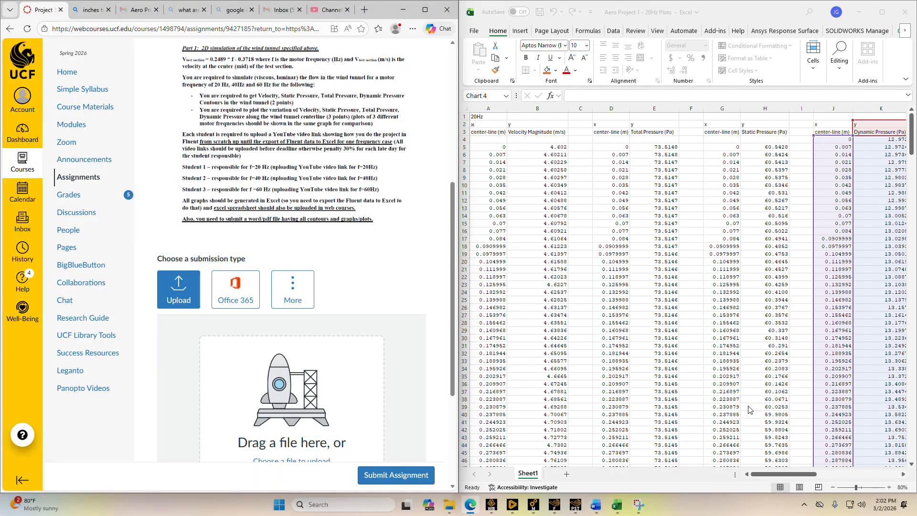
# Zoom the workbook out to 40% to fit the data and all four charts, and bring up the assignment's wind tunnel specifications
pyautogui.click(833, 488)
pyautogui.click(833, 487)
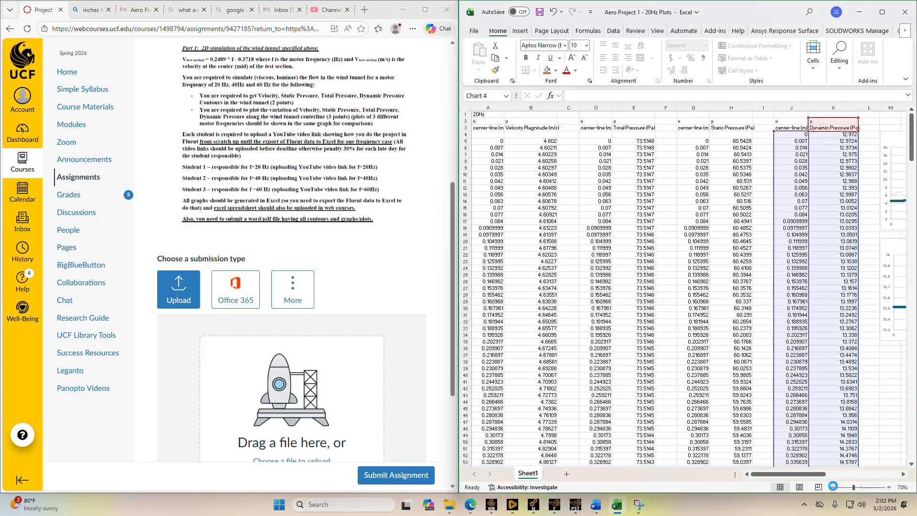
pyautogui.click(832, 487)
pyautogui.click(832, 488)
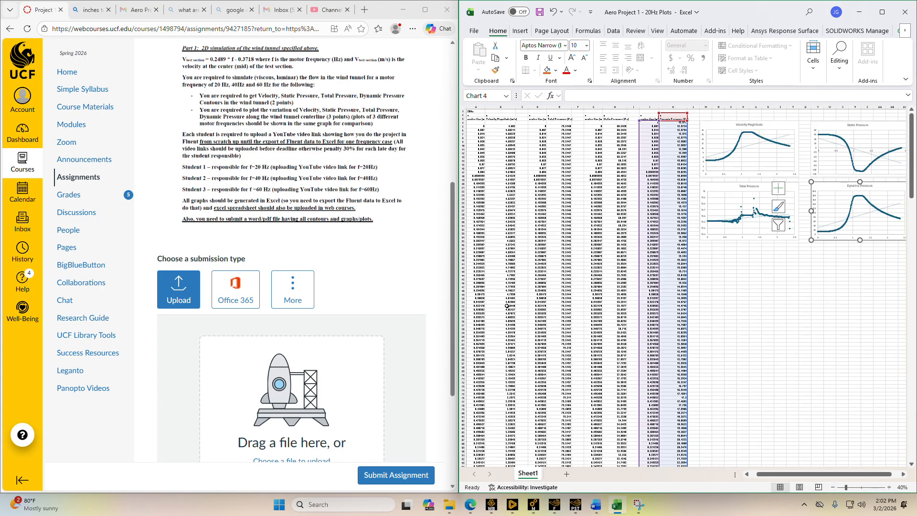
pyautogui.scroll(3, 328, 249)
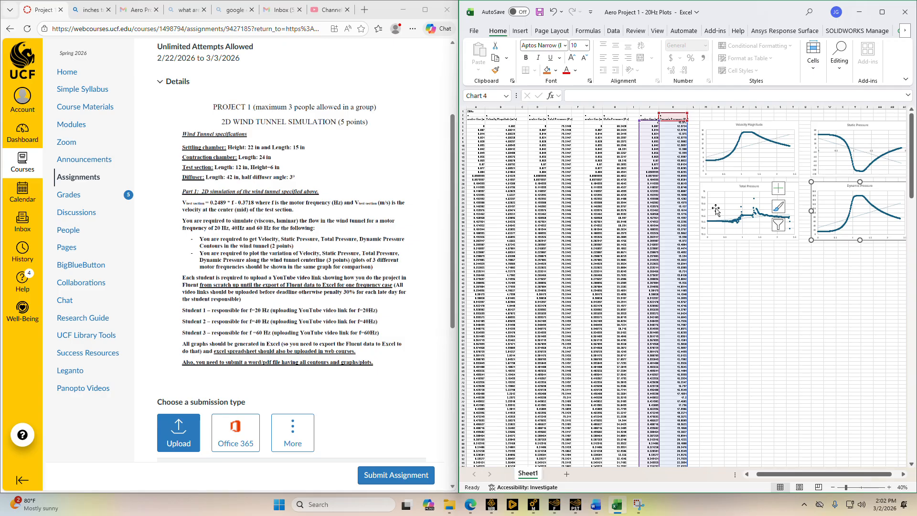